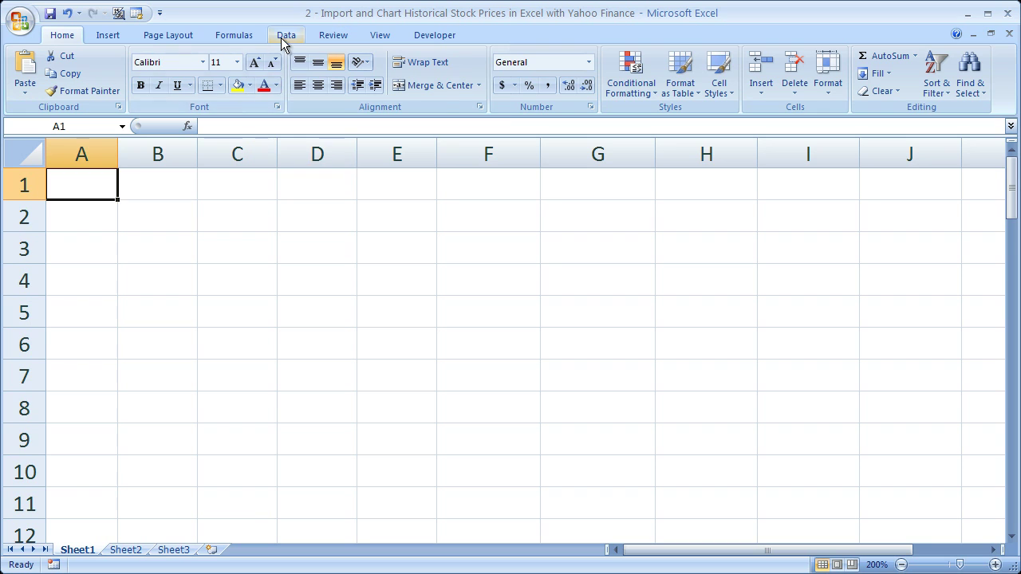
Step: Start a new web query with Data > From Web, loading the Yahoo! home page
left_click(285, 36)
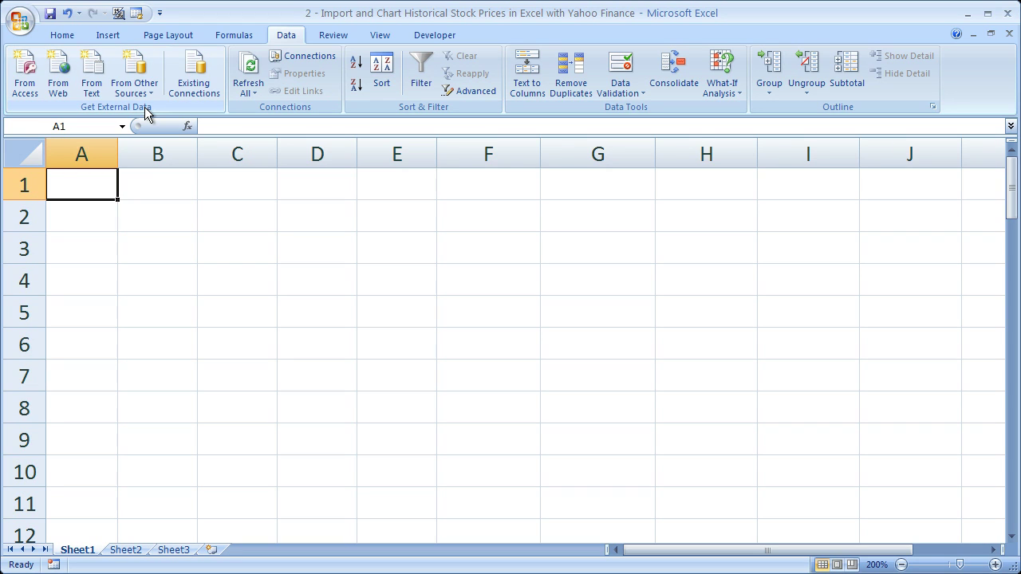
left_click(58, 68)
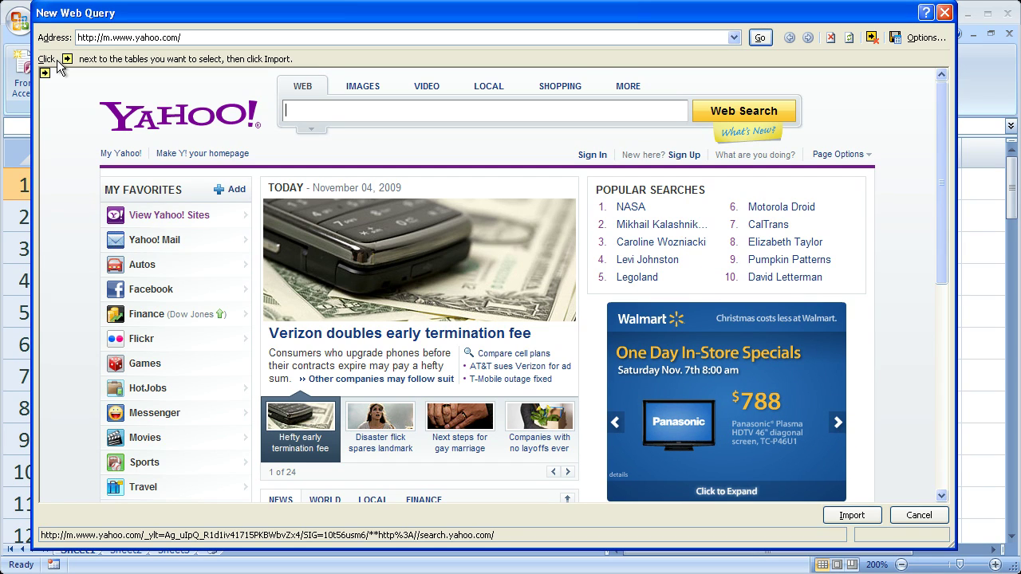
Step: Load finance.yahoo.com in the web query's address box
left_click(212, 37)
type("finance.yahoo")
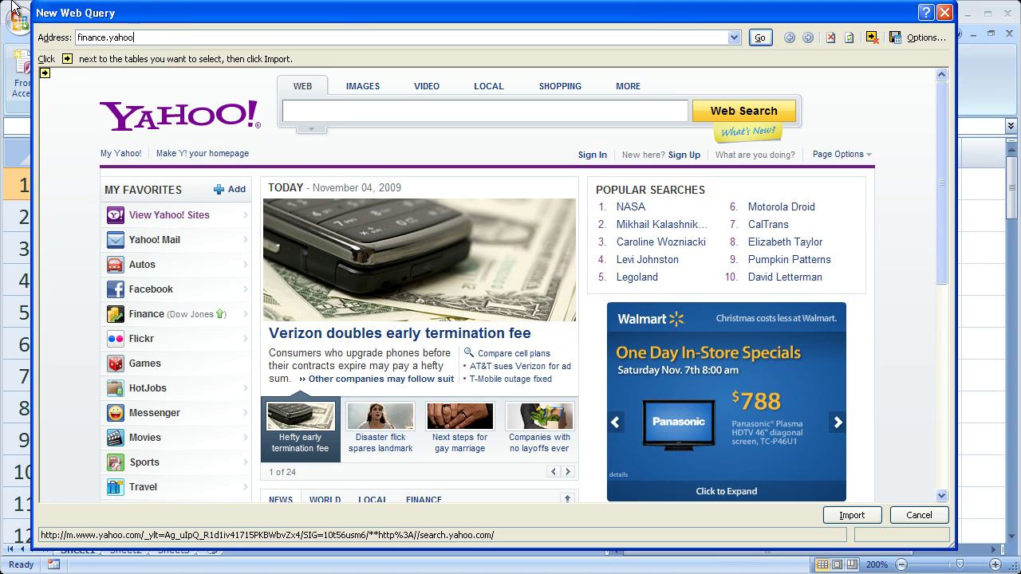
type(".com")
key("Return")
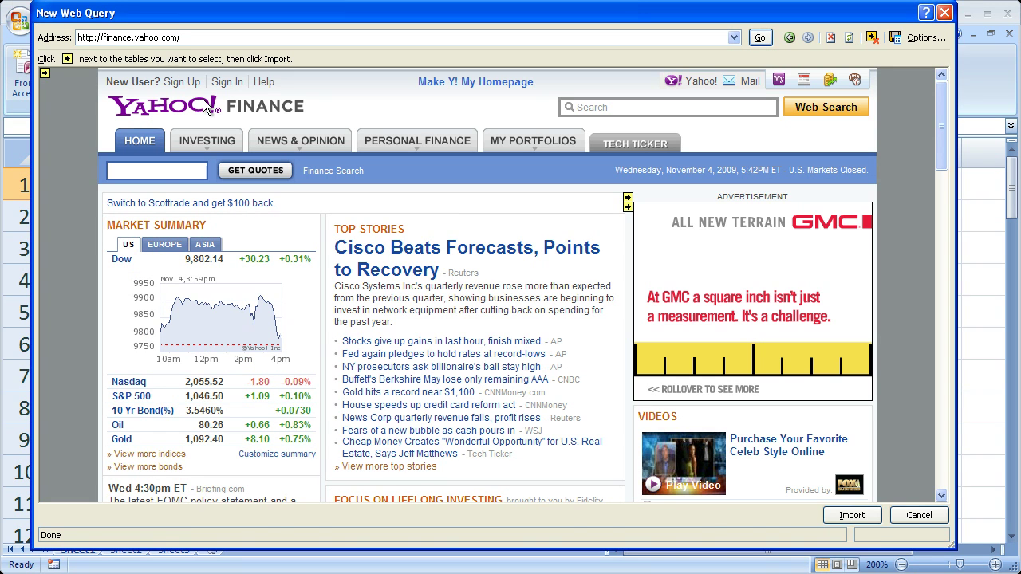
Step: Look up the goog symbol to show the Google Inc. quote page
left_click(156, 171)
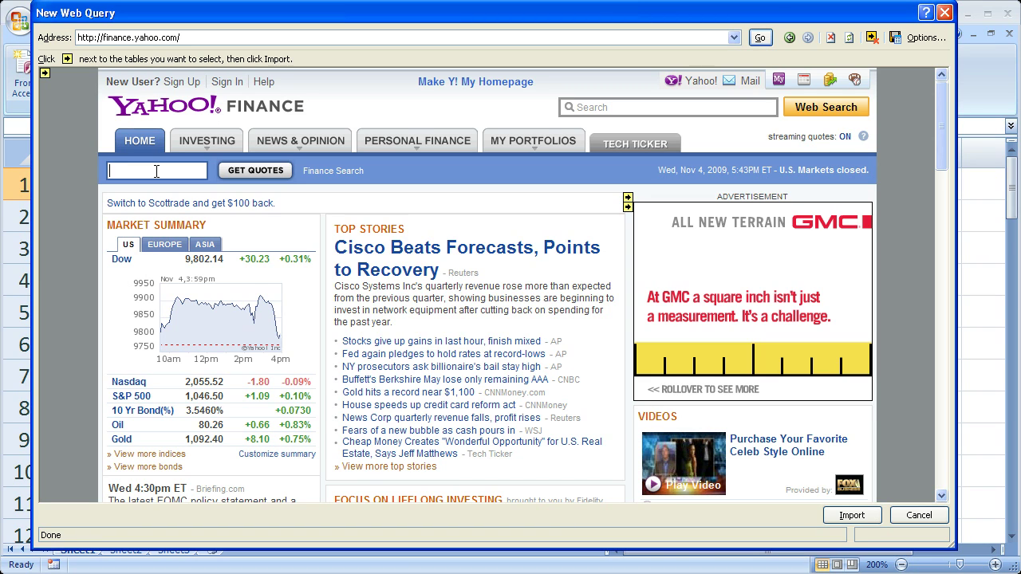
type("goog")
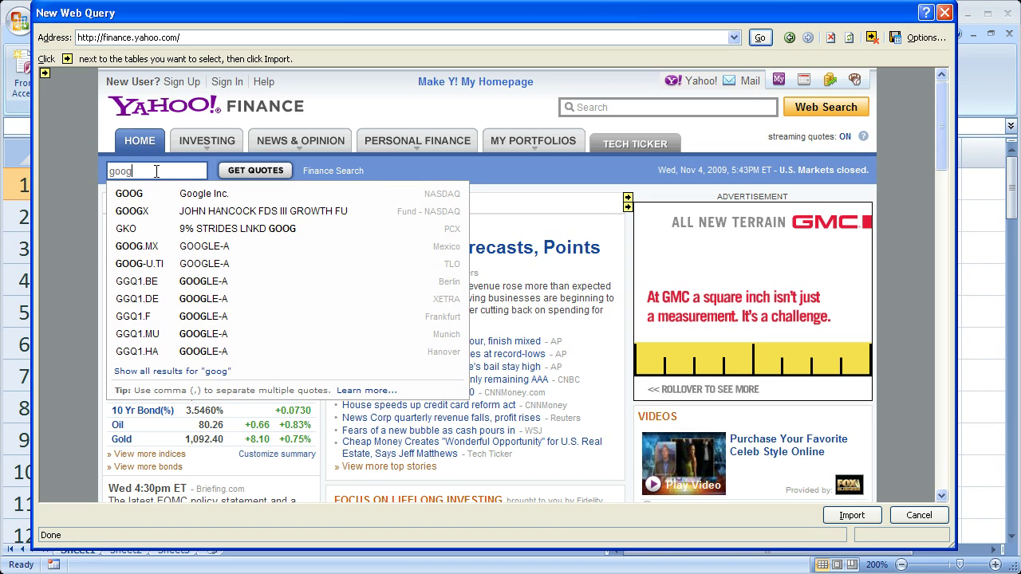
key("Return")
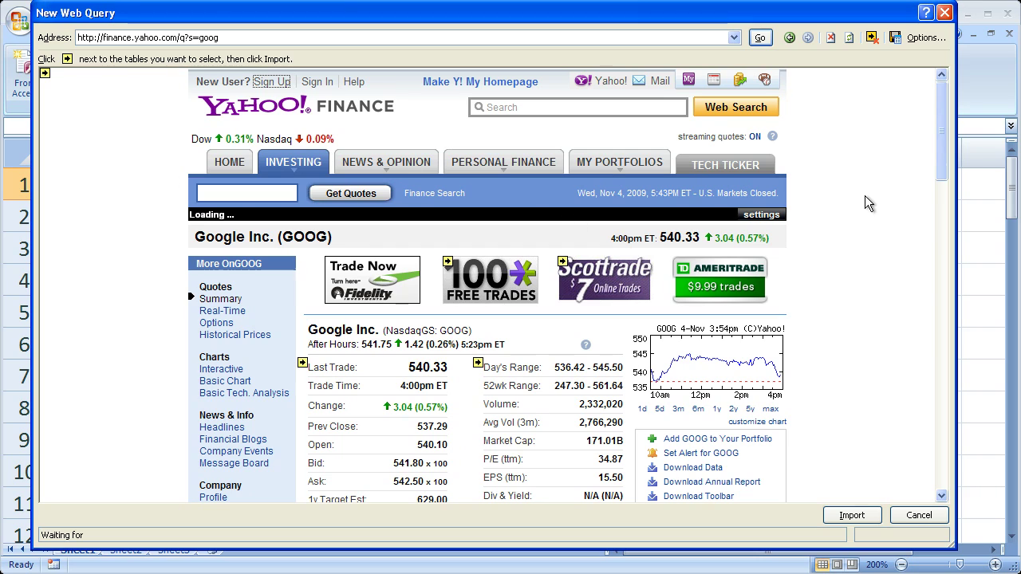
left_click_drag(938, 127, 938, 151)
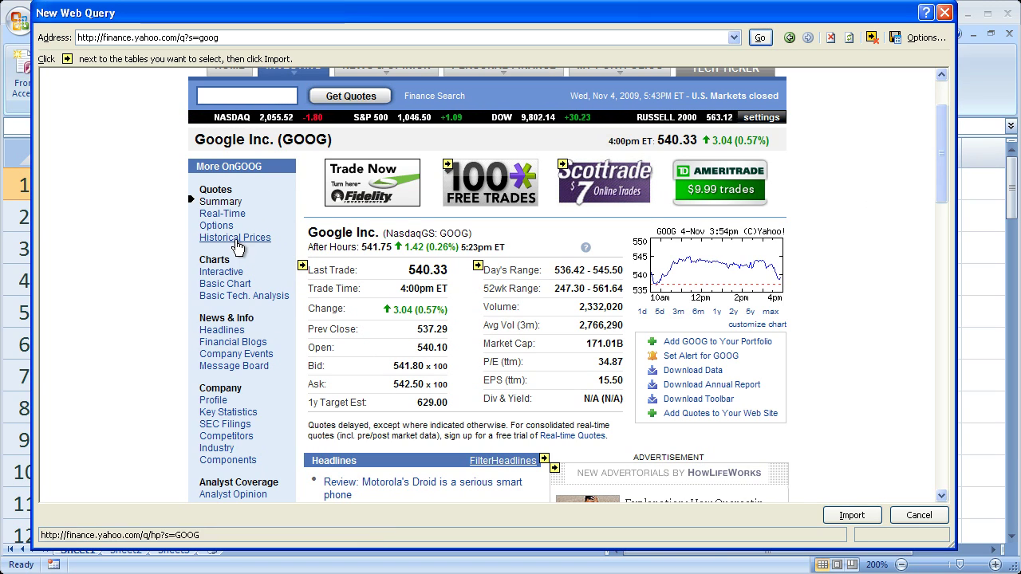
Step: Open GOOG's Historical Prices page and set the start date to Oct 1, 2009
left_click(235, 238)
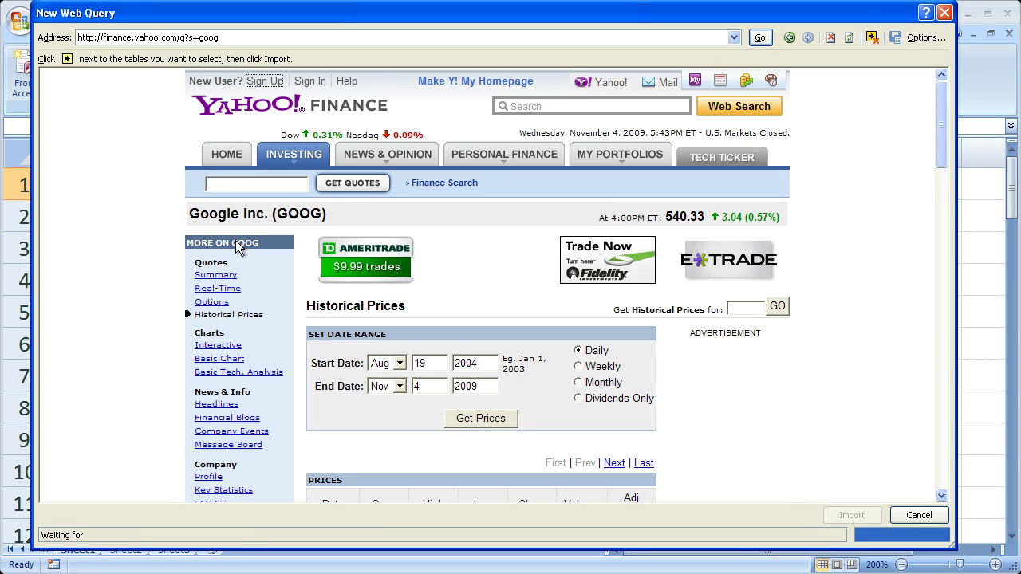
left_click_drag(938, 142, 940, 164)
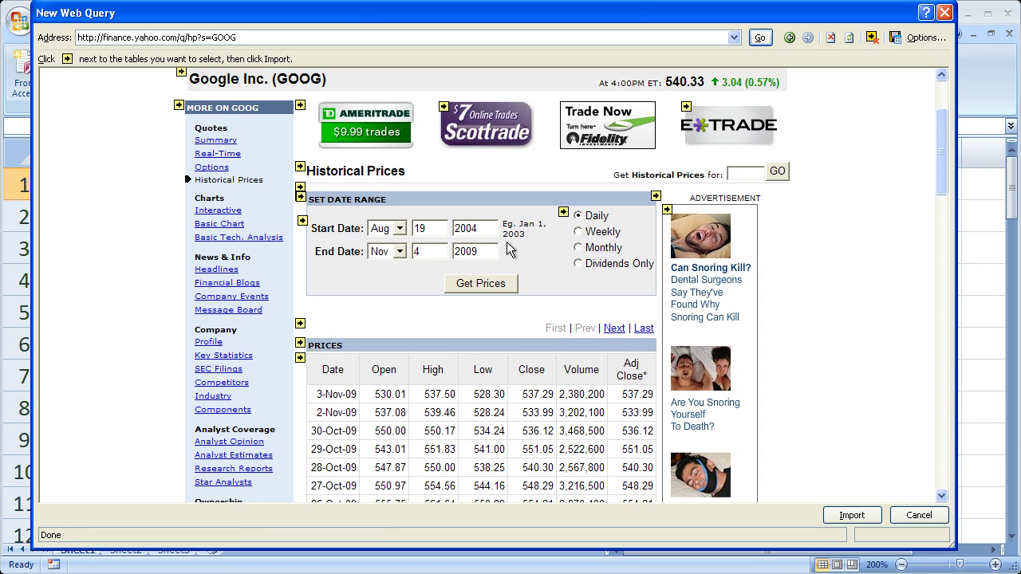
left_click(399, 229)
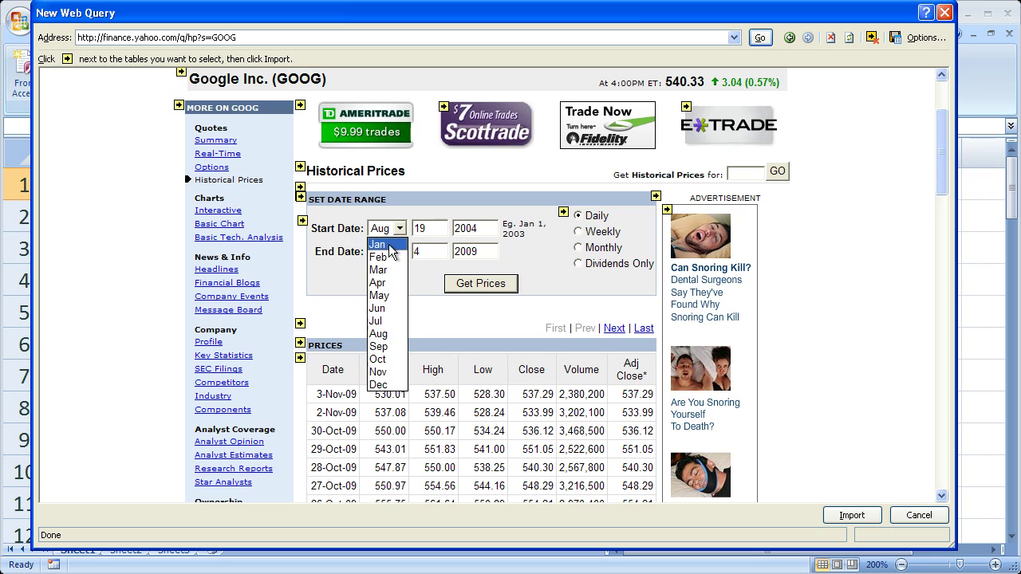
left_click(389, 245)
double_click(431, 229)
type("1")
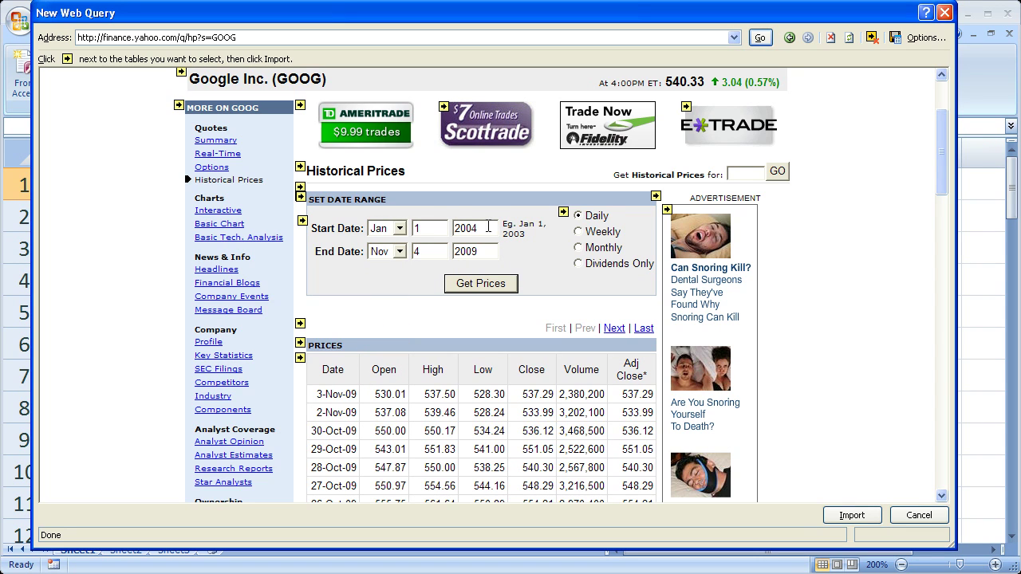
double_click(488, 227)
scroll(366, 210, "up", 3)
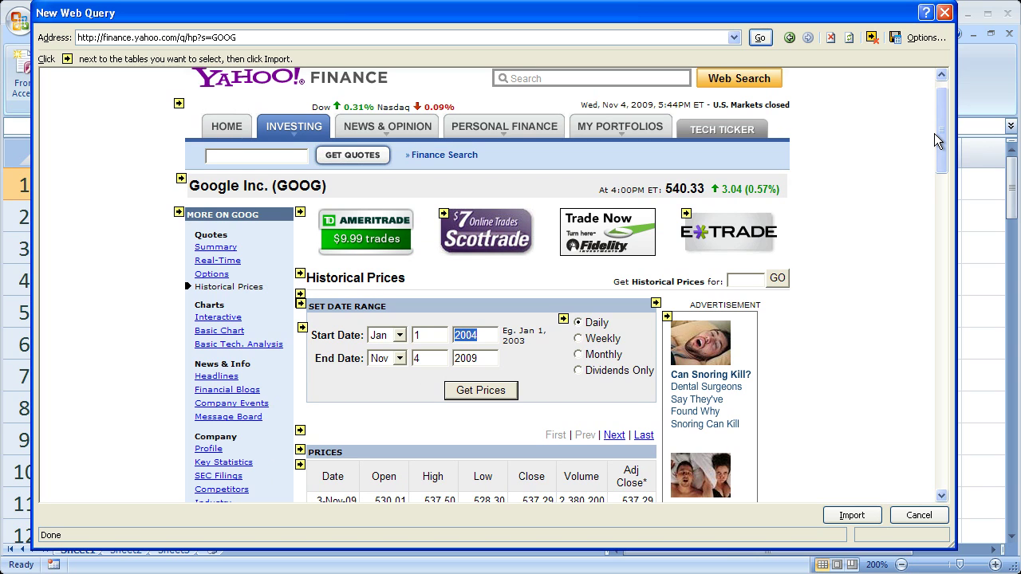
left_click(400, 335)
left_click(380, 466)
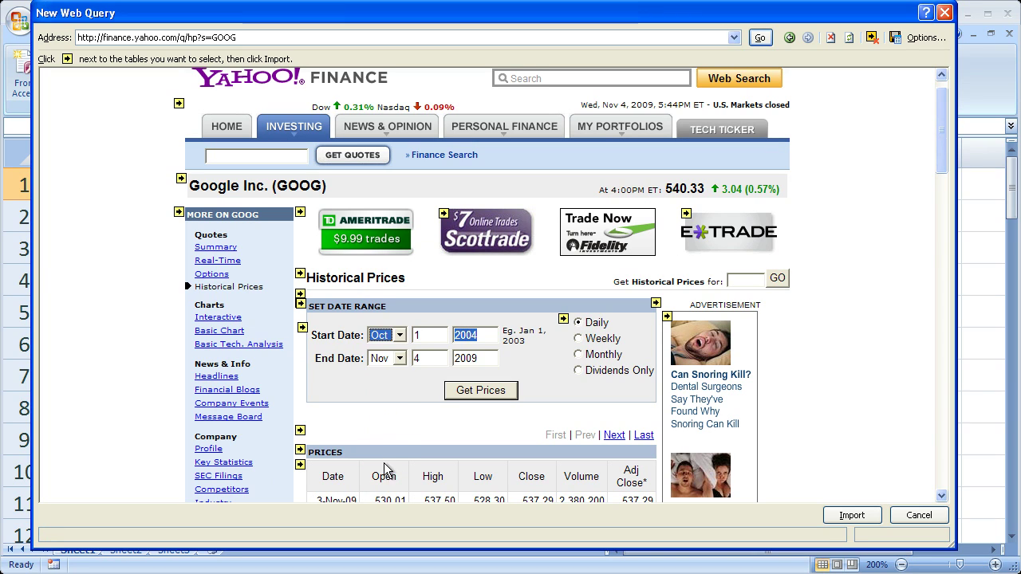
left_click(477, 336)
double_click(477, 336)
type("2009")
Step: Set the end date to Oct 30, 2009
left_click(399, 359)
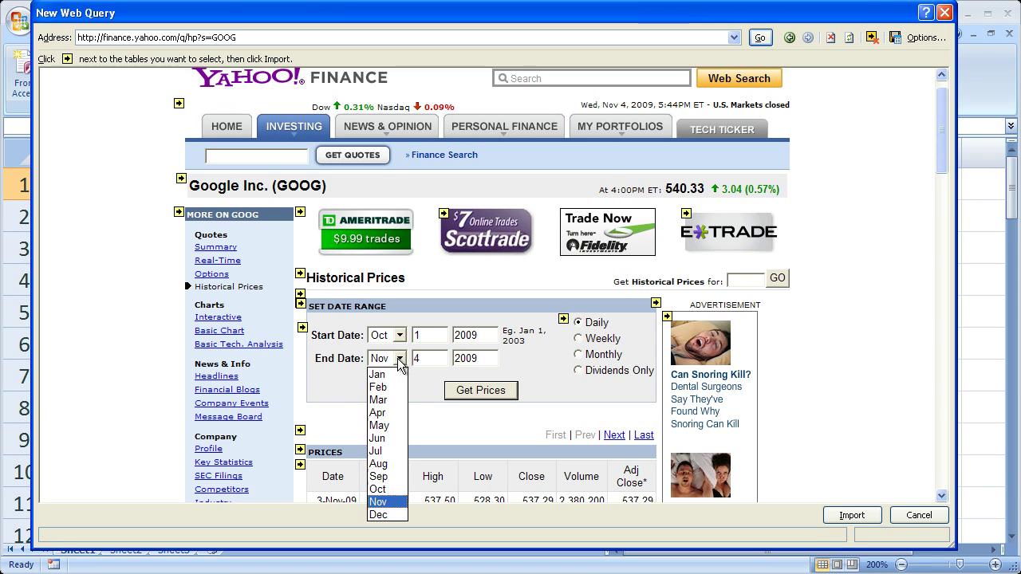
left_click(390, 494)
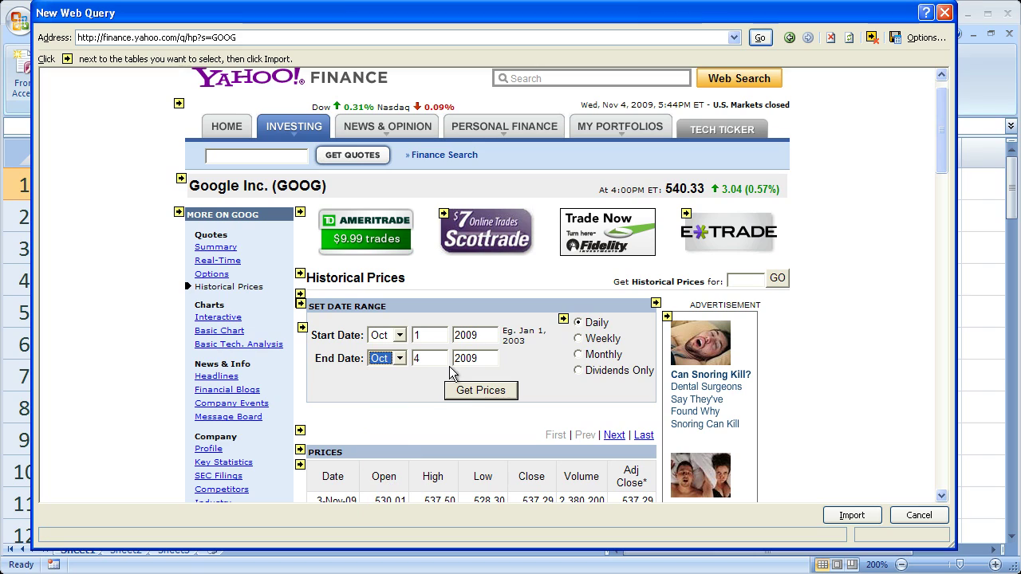
key("Tab")
type("30")
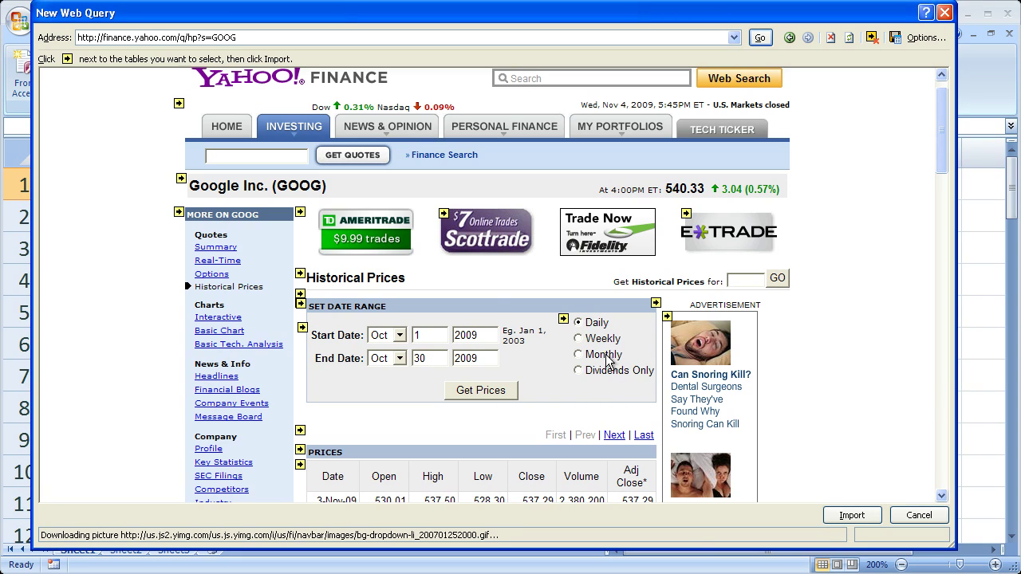
Step: Get prices for Oct 2009, mark the PRICES table and import it
left_click(489, 394)
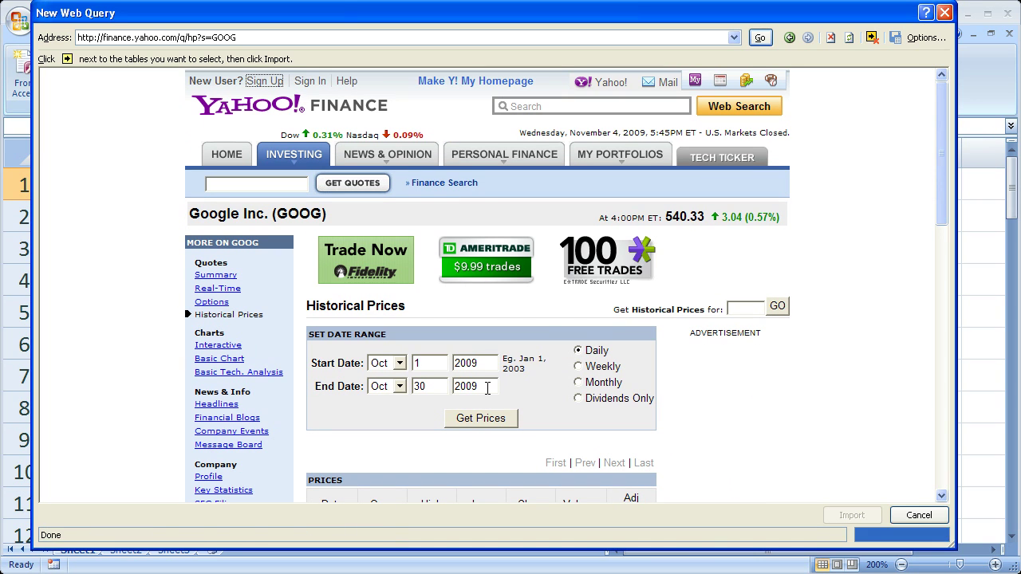
left_click_drag(943, 150, 938, 199)
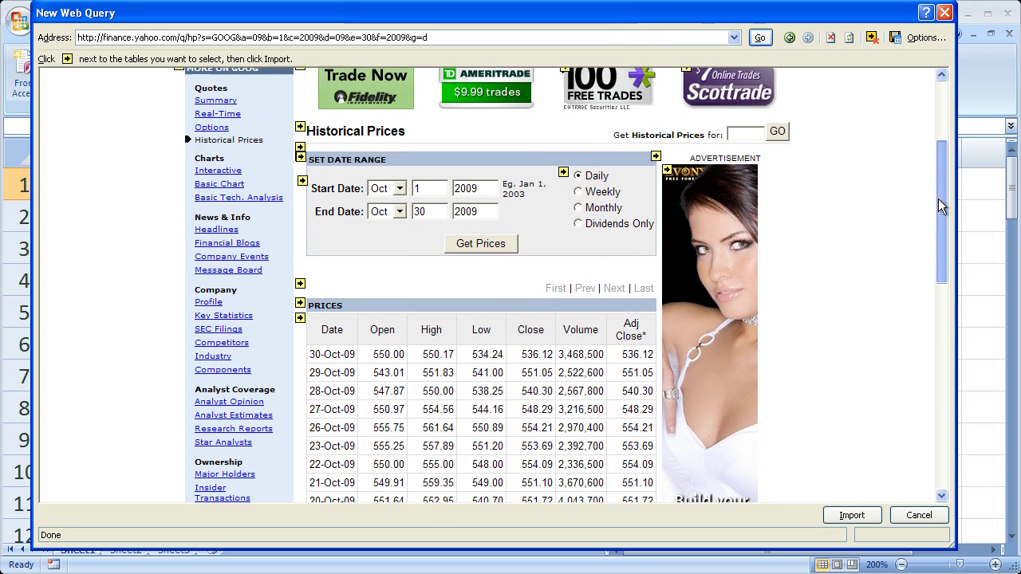
left_click(300, 319)
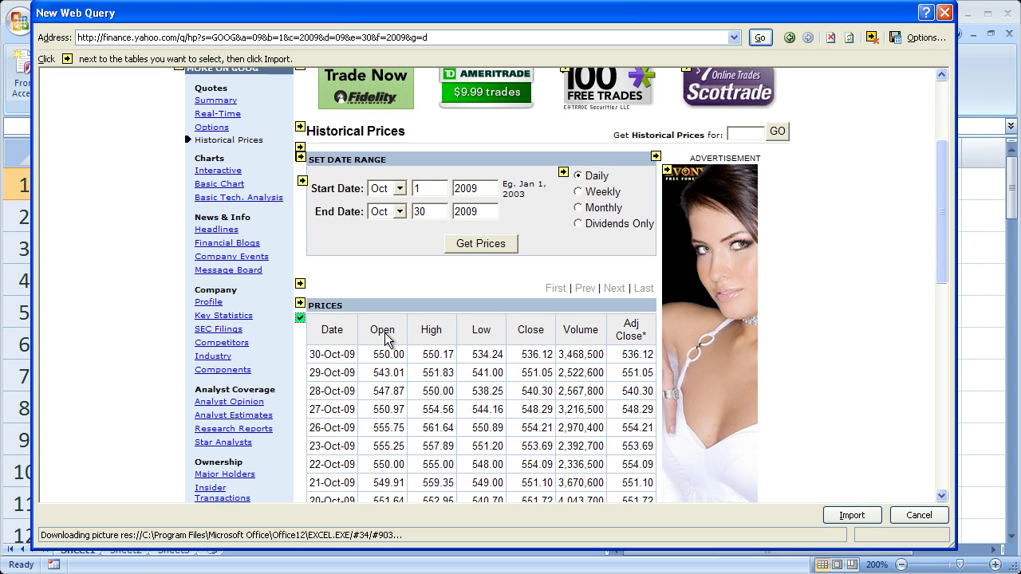
left_click(849, 515)
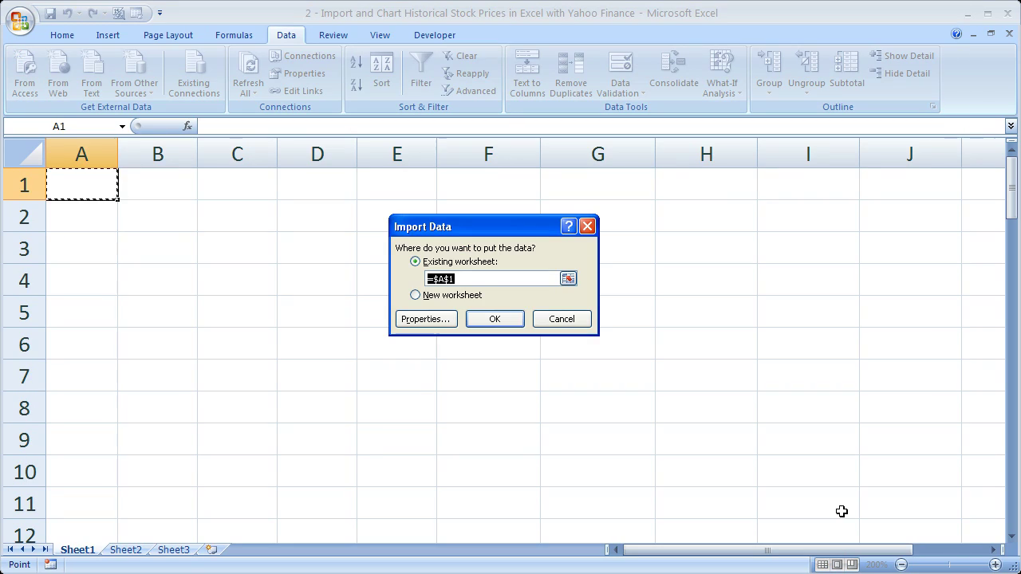
Step: Turn off Save query definition and import the prices into the existing sheet at $A$1
left_click(426, 320)
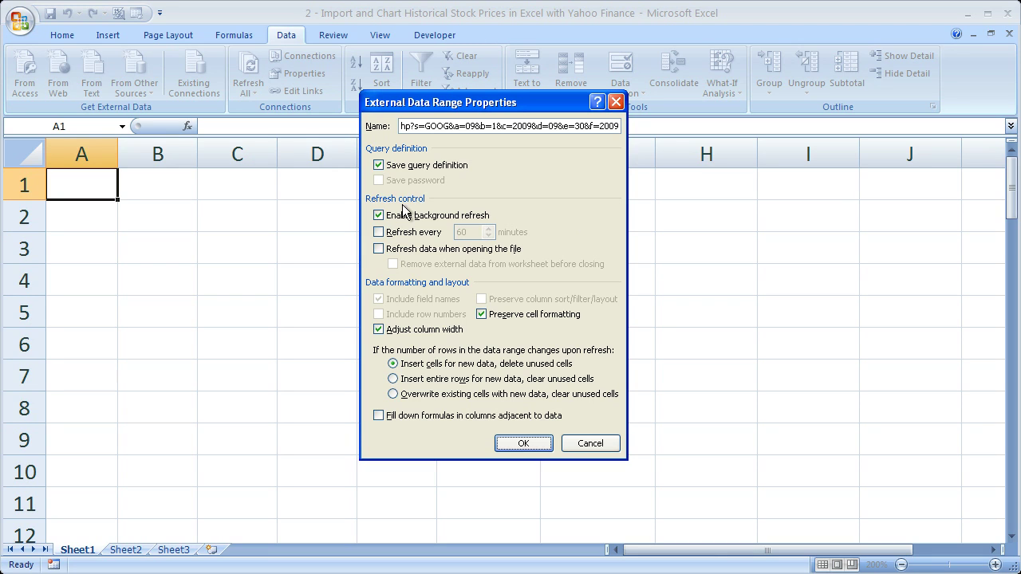
left_click(380, 166)
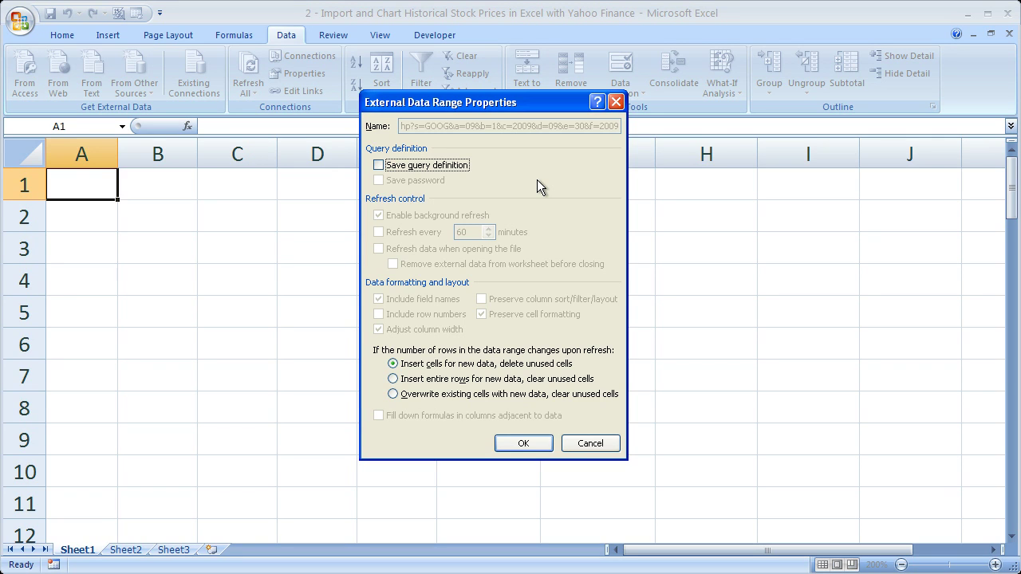
left_click(522, 444)
left_click(493, 320)
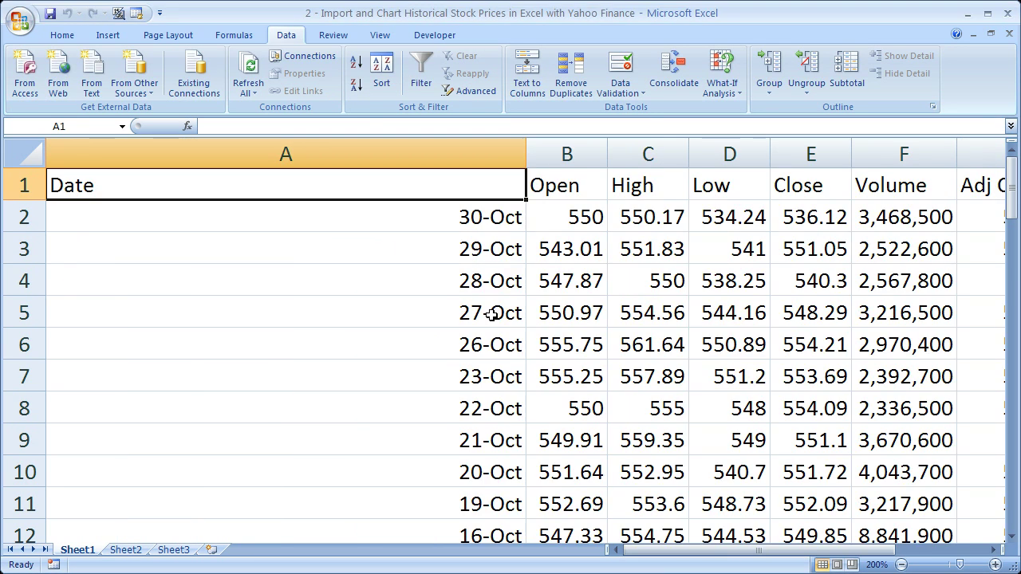
Step: Zoom to 170% and review the table from the Date–Adj Close* headers down to row 24
mouse_move(1010, 195)
left_mouse_down()
mouse_move(1005, 314)
mouse_move(1004, 194)
left_mouse_up()
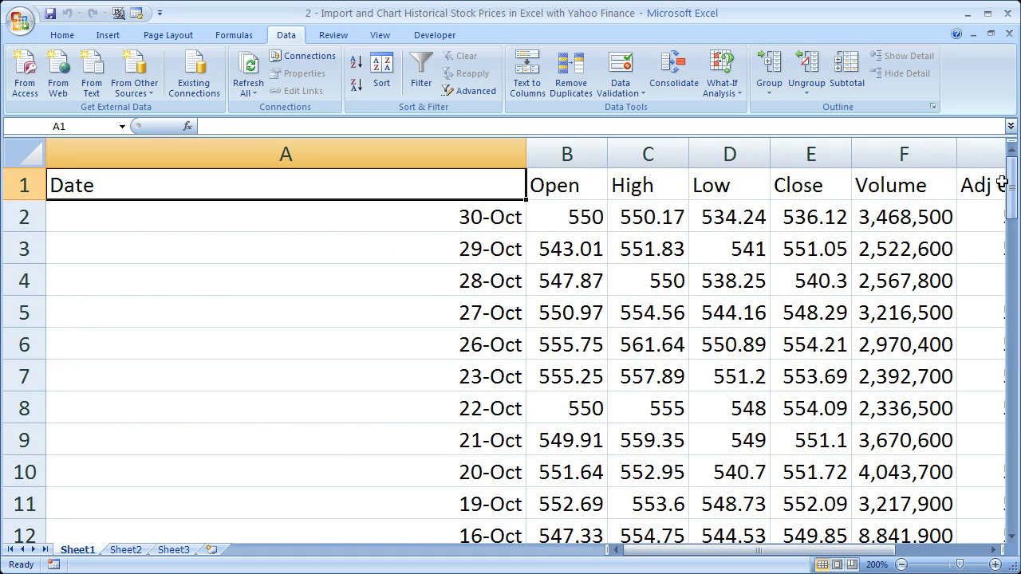
left_click(901, 565)
left_click(901, 565)
left_click(902, 564)
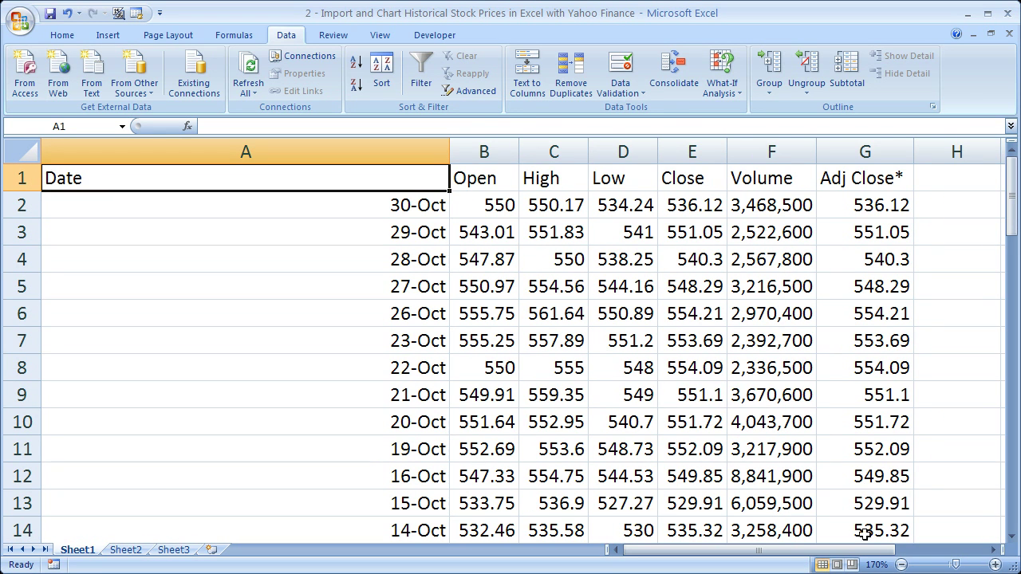
left_click(467, 178)
key("Right")
key("Right")
key("Right")
key("Right")
key("Right")
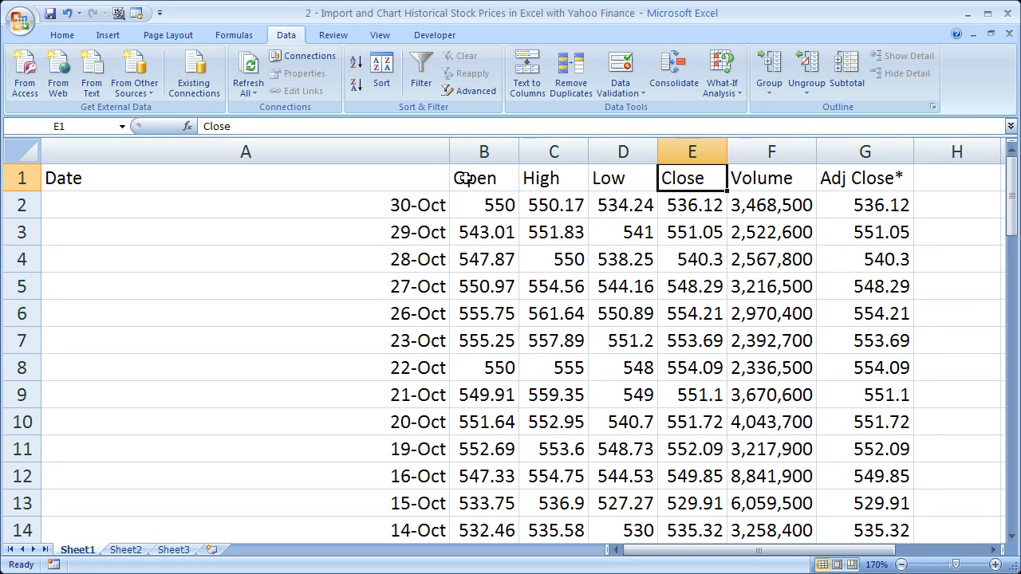
left_click(369, 178)
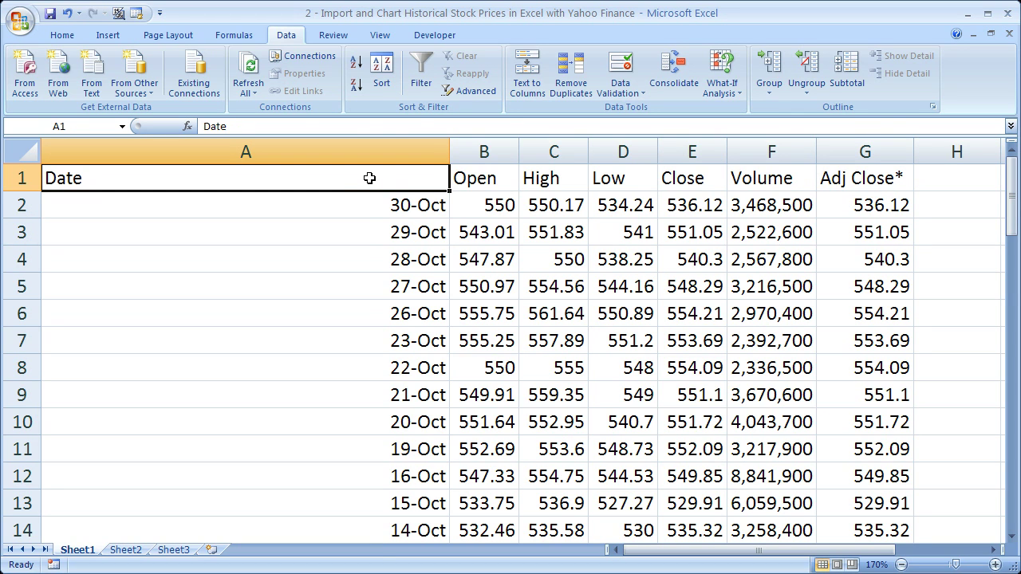
key("ctrl+Down")
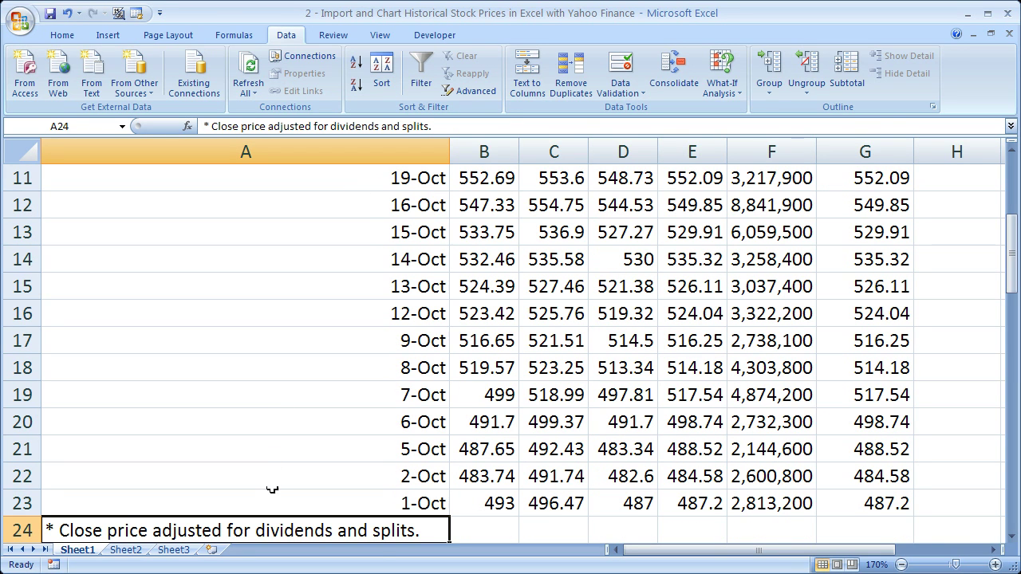
Step: Delete the adjusted-close footnote in A24 and return to the table top
key("Delete")
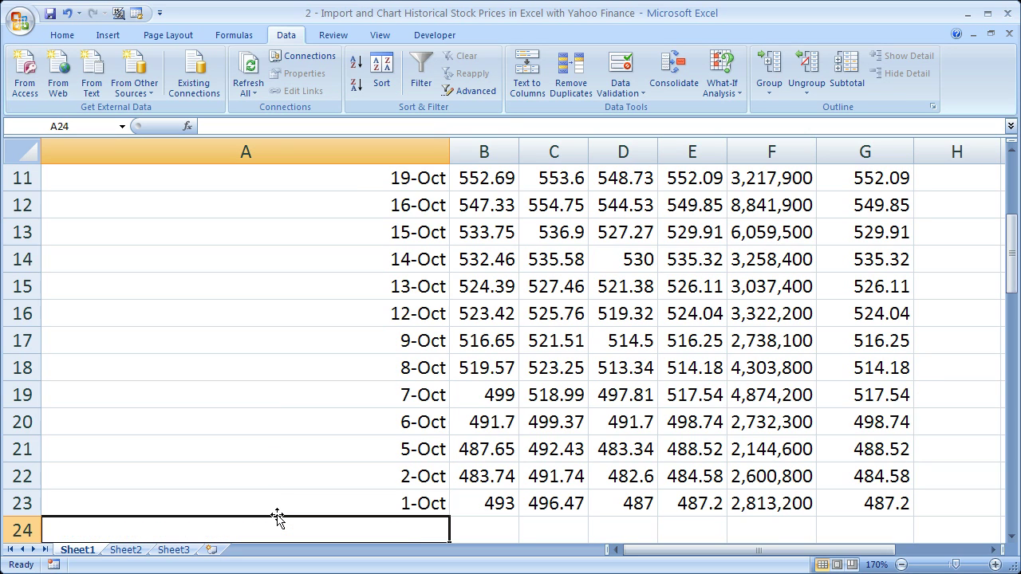
key("Up")
key("ctrl+Up")
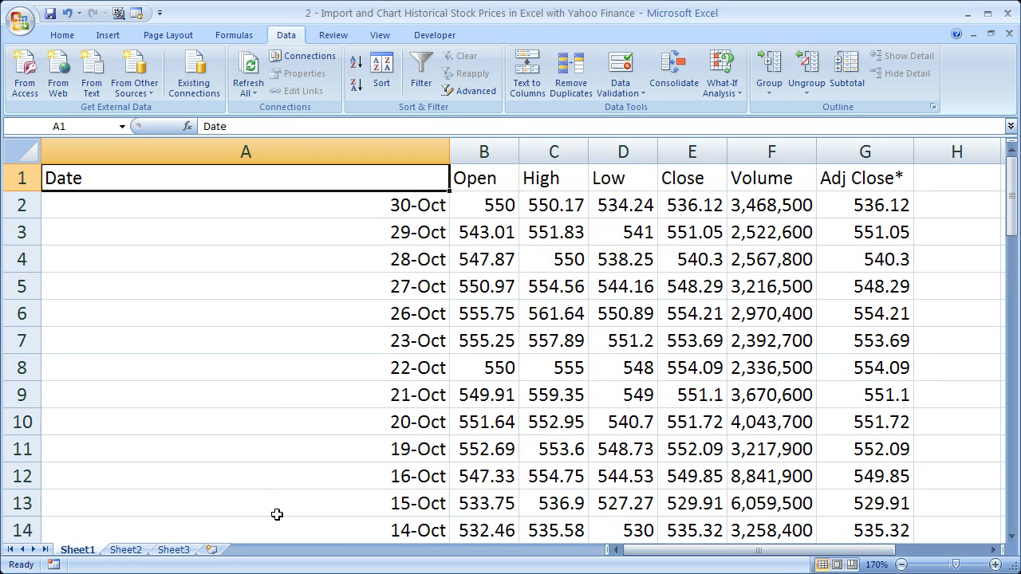
Step: Autofit column A to the dates and widen the Volume column to show full figures
double_click(450, 151)
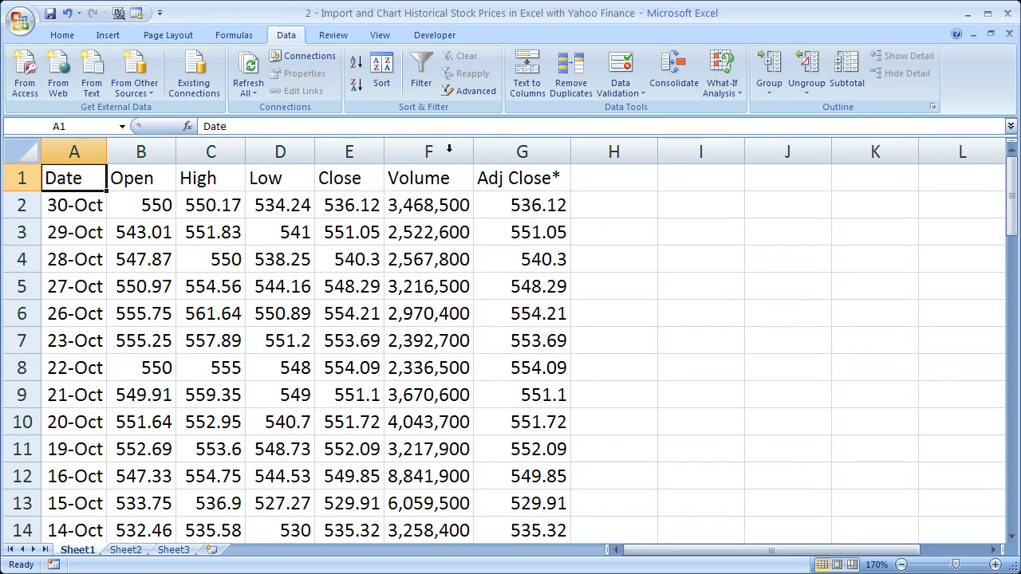
left_click(901, 565)
left_click(902, 565)
left_click(901, 565)
left_click(902, 565)
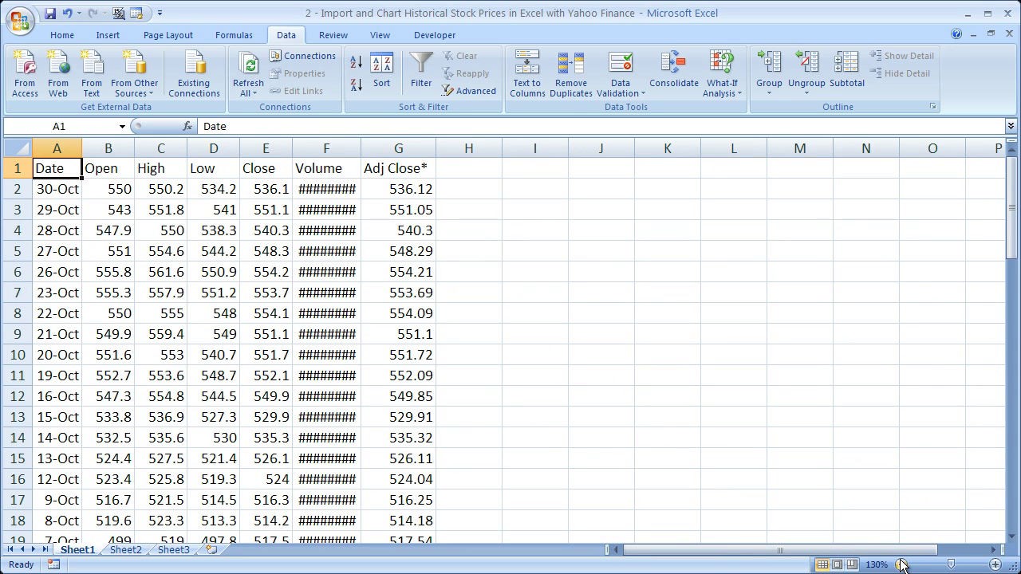
left_click(994, 565)
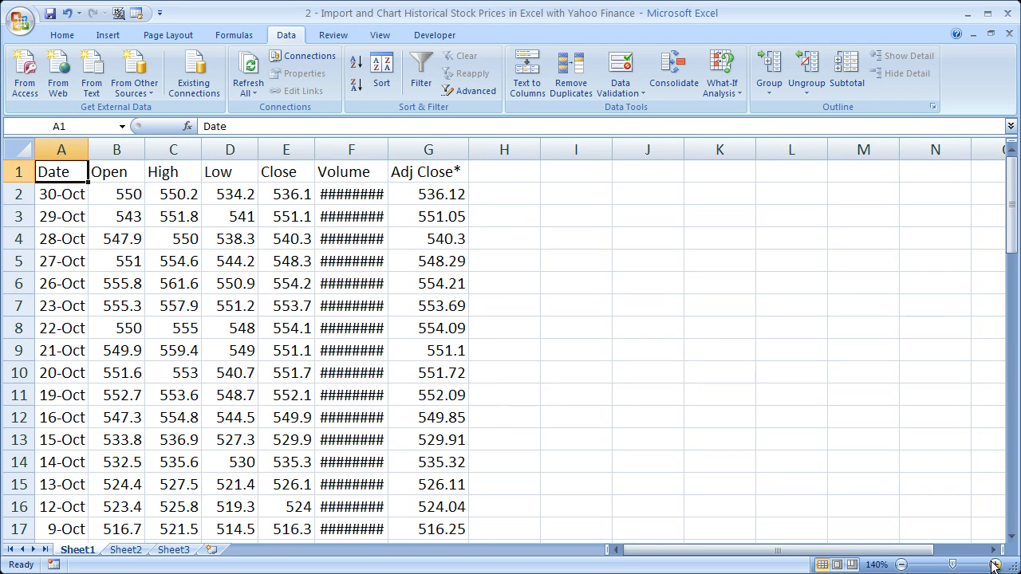
left_click_drag(388, 146, 391, 147)
mouse_move(1011, 179)
left_mouse_down()
mouse_move(1011, 339)
mouse_move(1010, 180)
left_mouse_up()
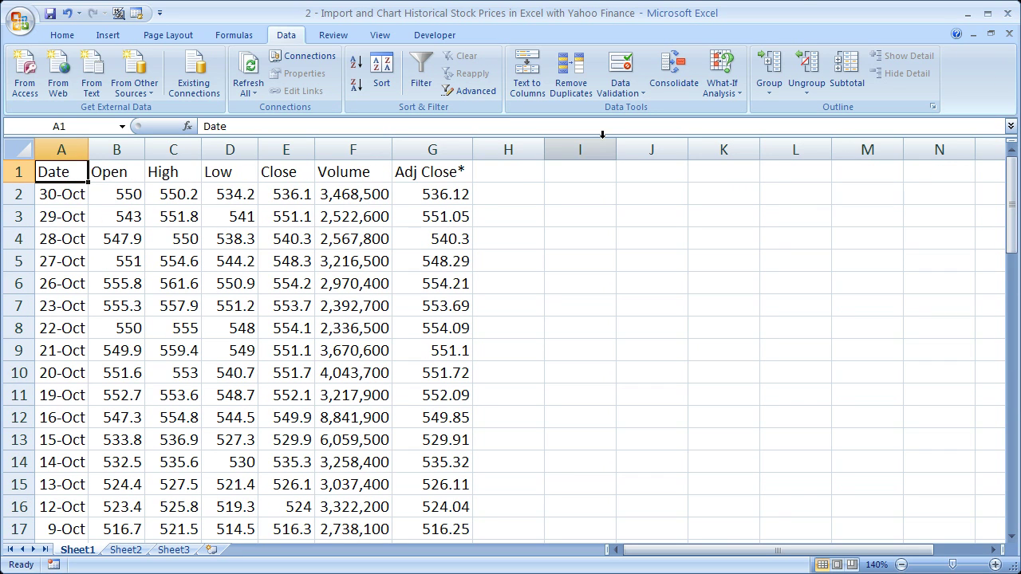
left_click(65, 194)
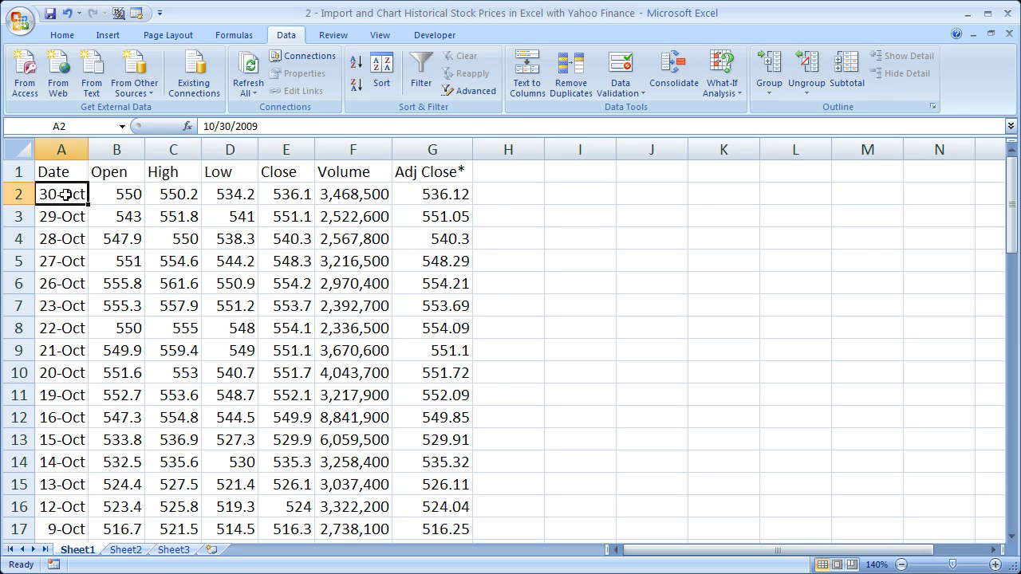
left_click(281, 192)
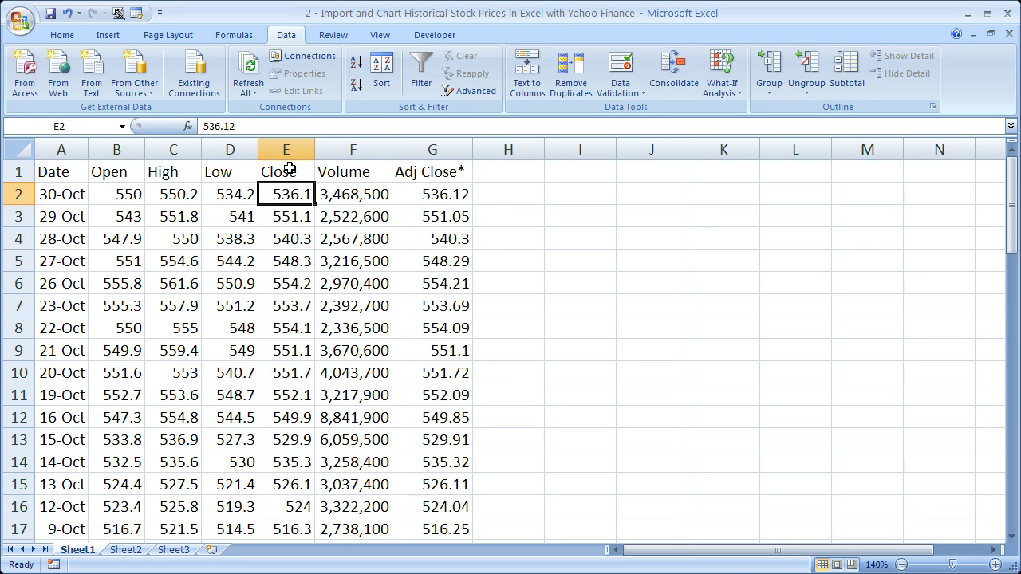
Step: Select dates A2:A23 and, with Ctrl, closing prices E2:E23
left_click_drag(290, 169, 292, 193)
left_click(291, 194)
left_click(61, 195)
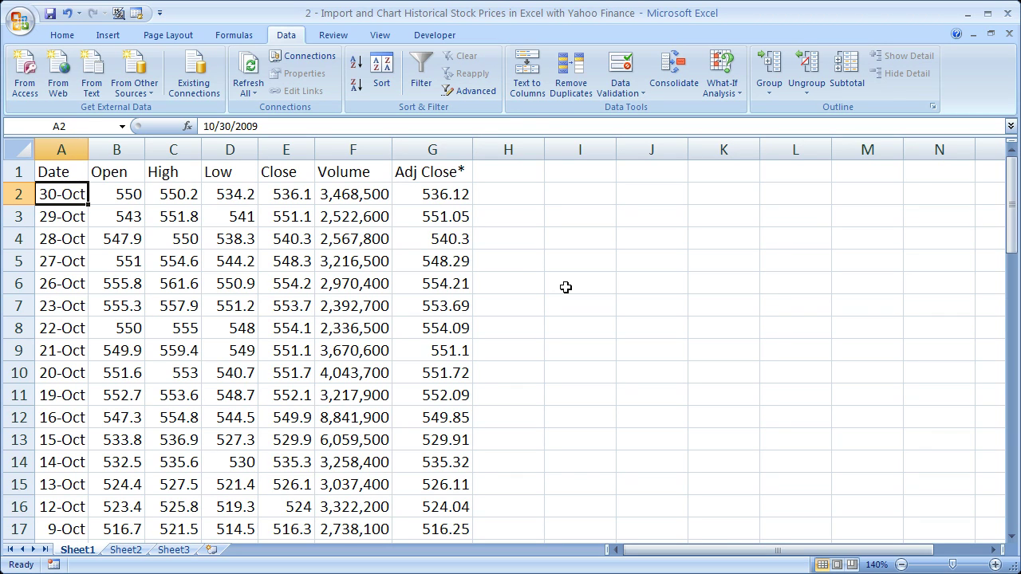
key("ctrl+shift+Down")
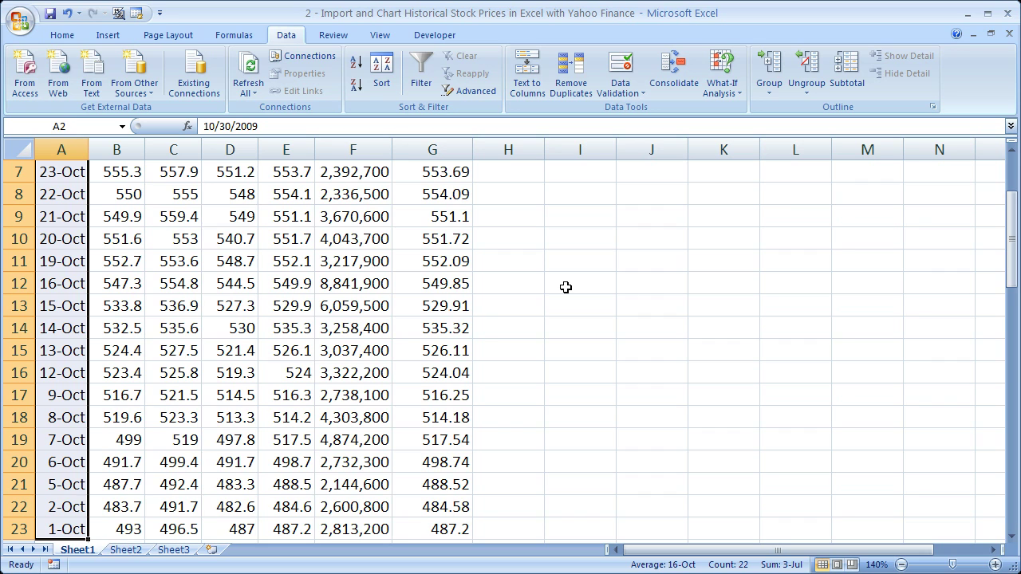
left_click_drag(1012, 266, 1012, 235)
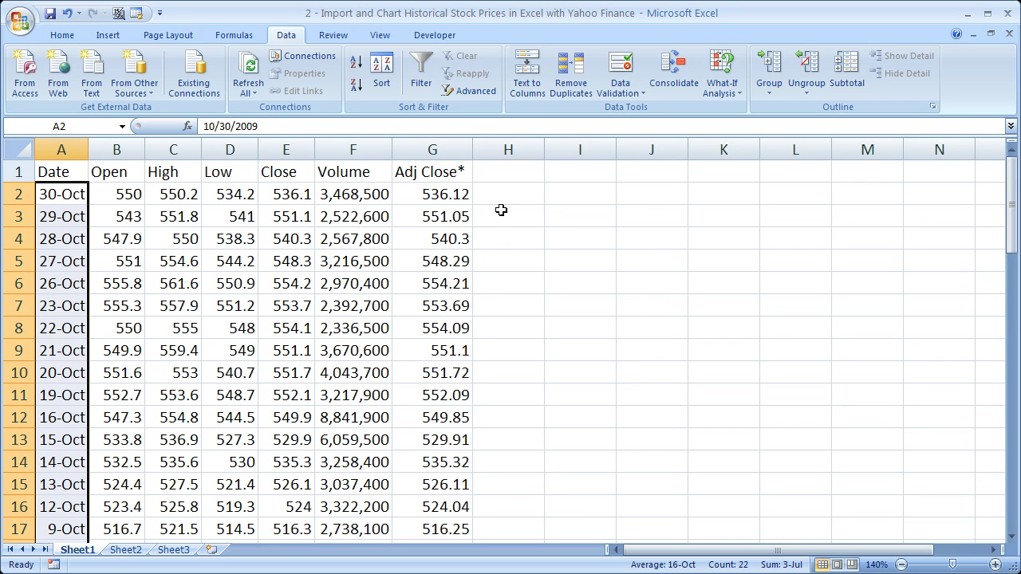
left_click(293, 195)
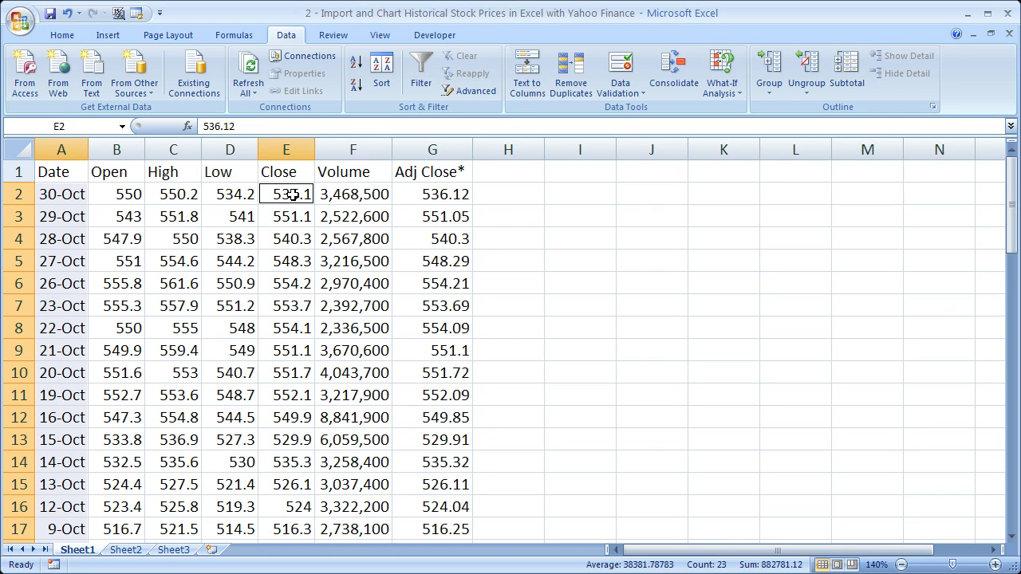
key("ctrl+shift+Down")
scroll(293, 194, "down", 2)
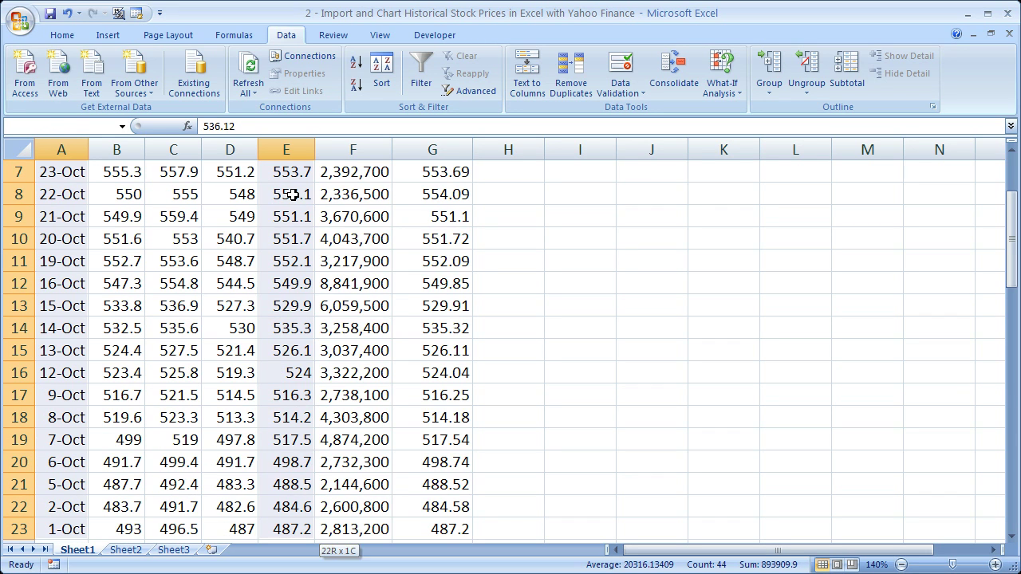
left_click_drag(1009, 236, 1012, 168)
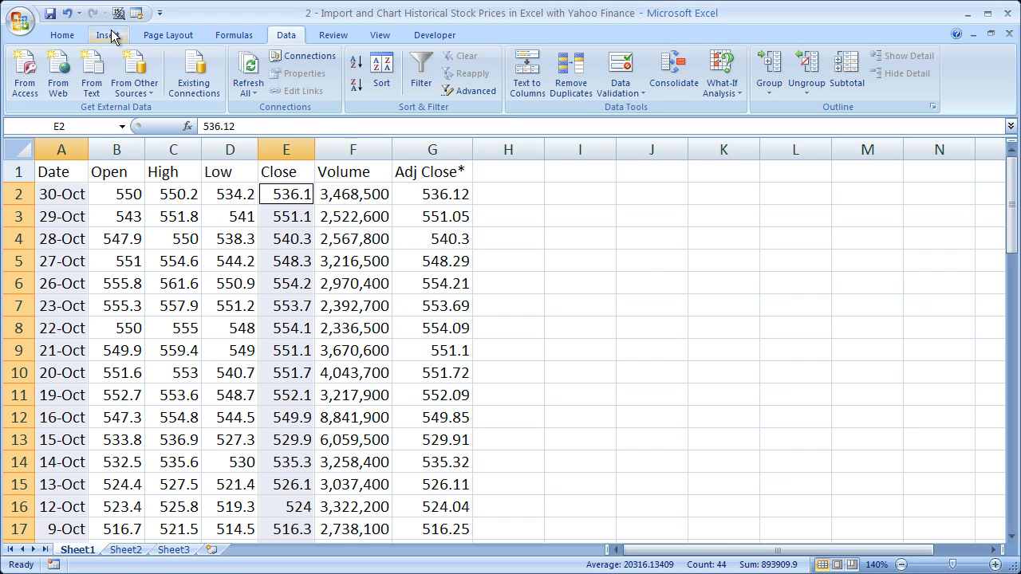
Step: Insert the first 2-D Line chart from the Insert tab's Line gallery
left_click(111, 35)
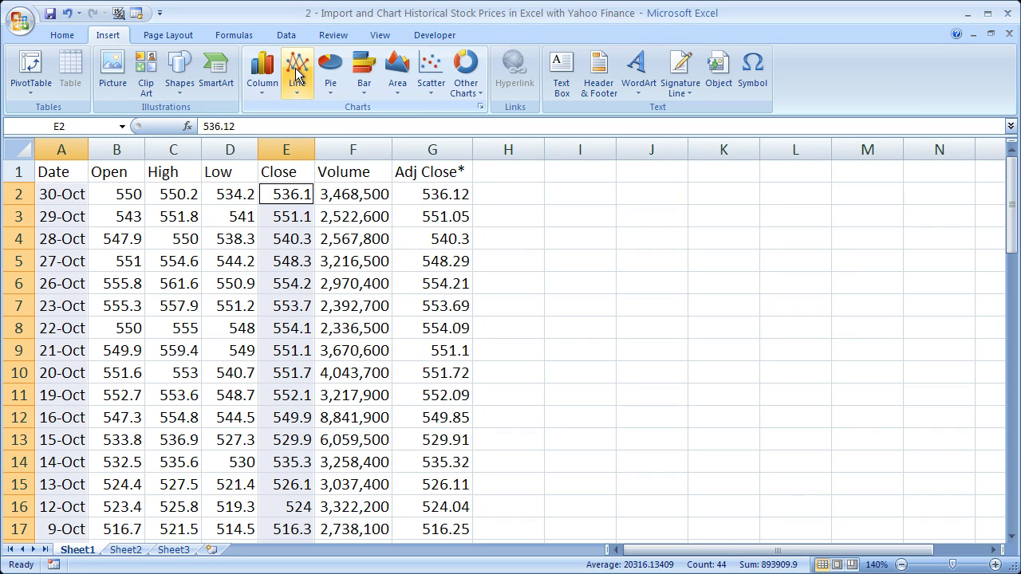
left_click(457, 73)
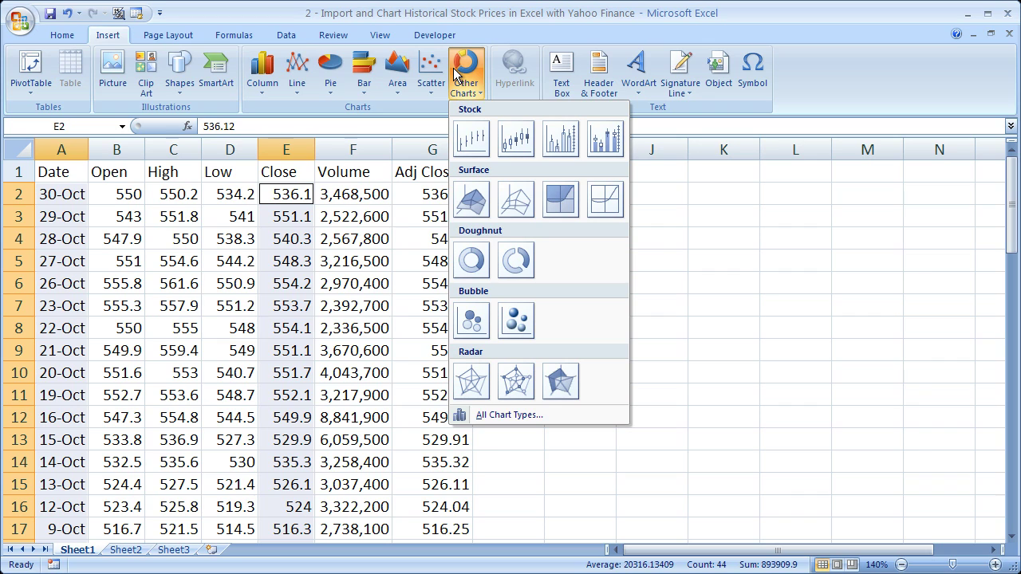
left_click(311, 108)
left_click(297, 70)
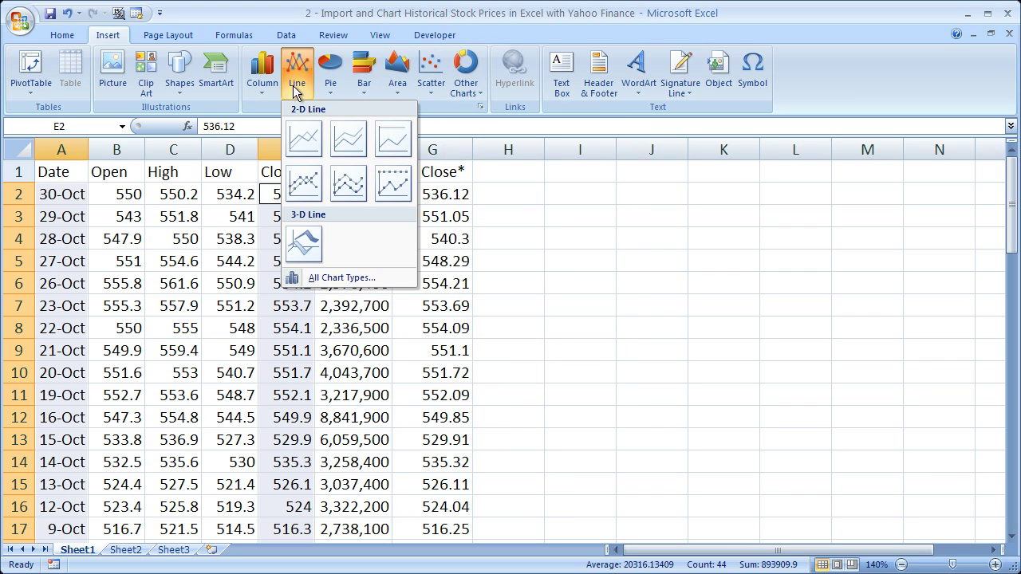
left_click(303, 139)
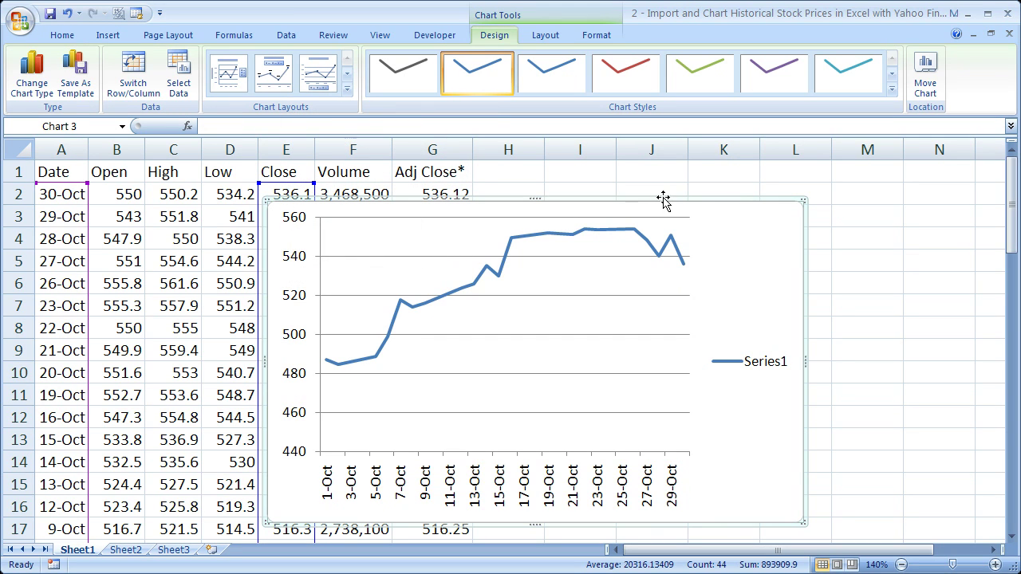
Step: Drag the chart beside the price table and zoom out to 130%
left_click_drag(661, 201, 907, 182)
left_click(902, 565)
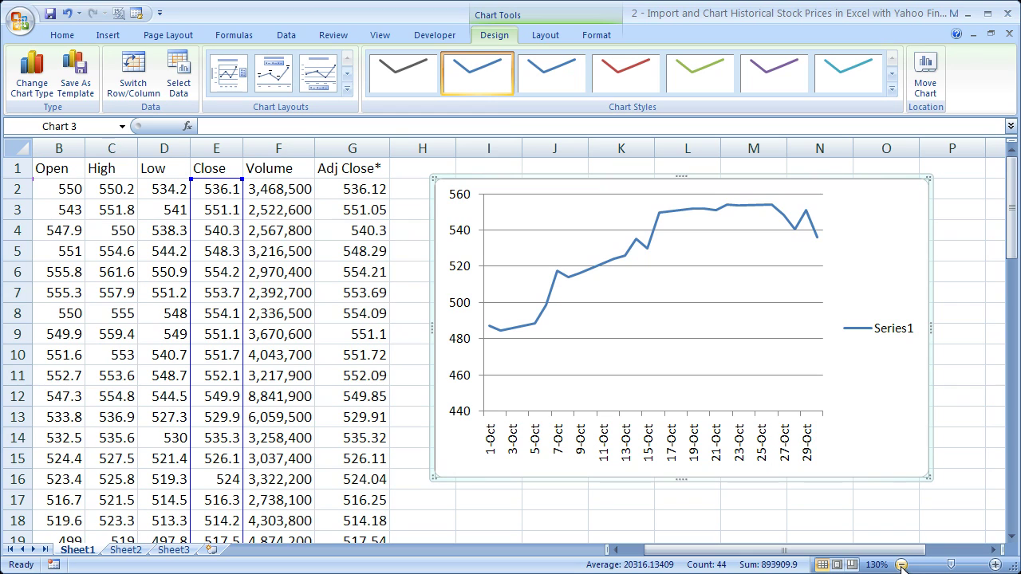
left_click_drag(885, 553, 859, 554)
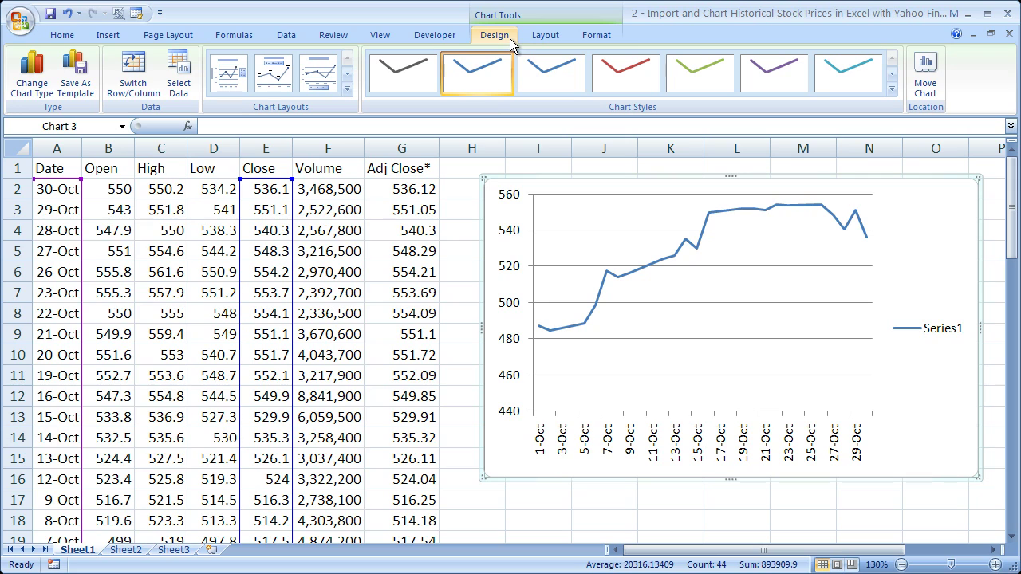
left_click(32, 71)
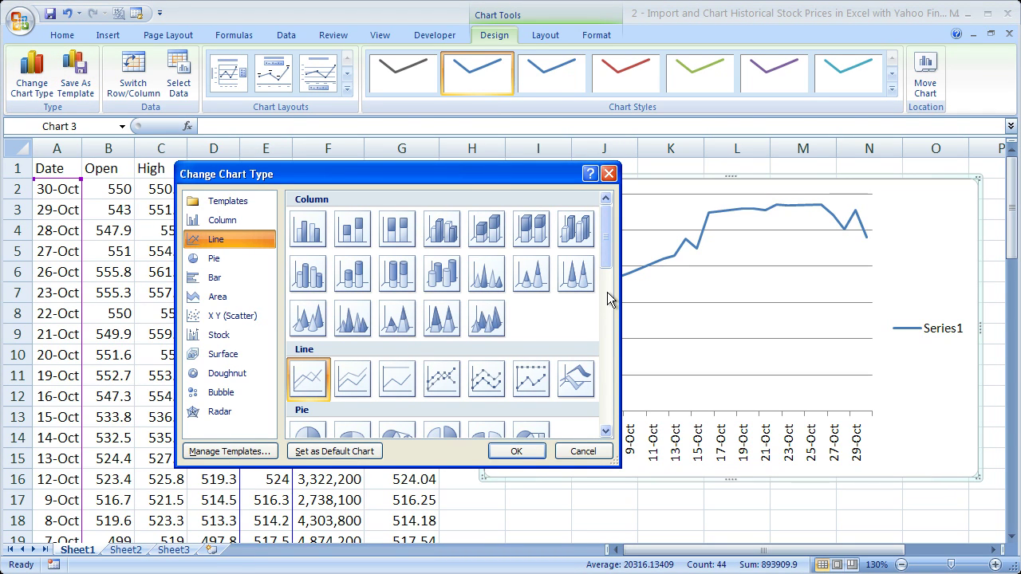
left_click(506, 451)
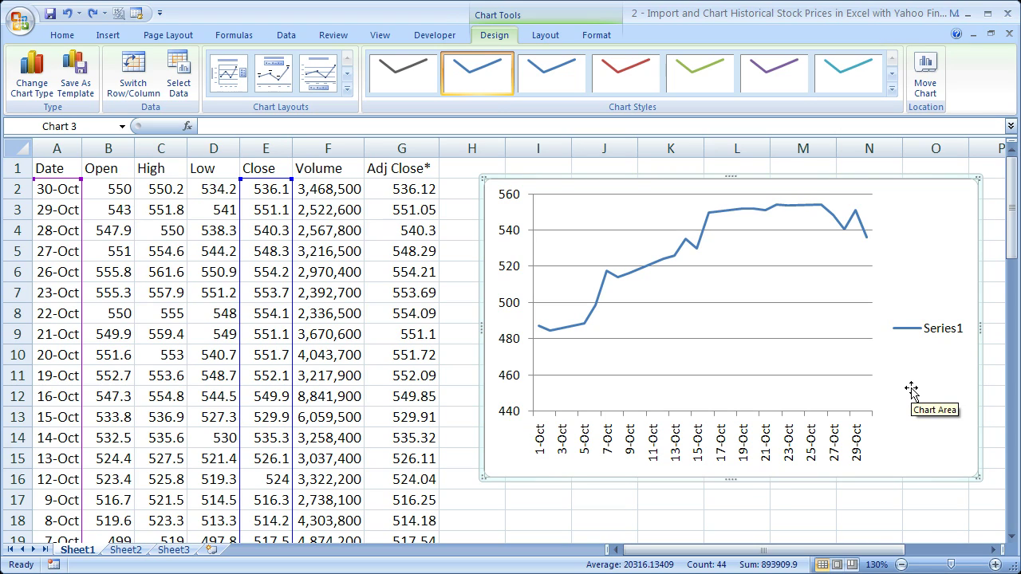
Step: In the chart's Select Data settings, enter 'Google Stock Price - October 2009' as Series1's name
right_click(912, 389)
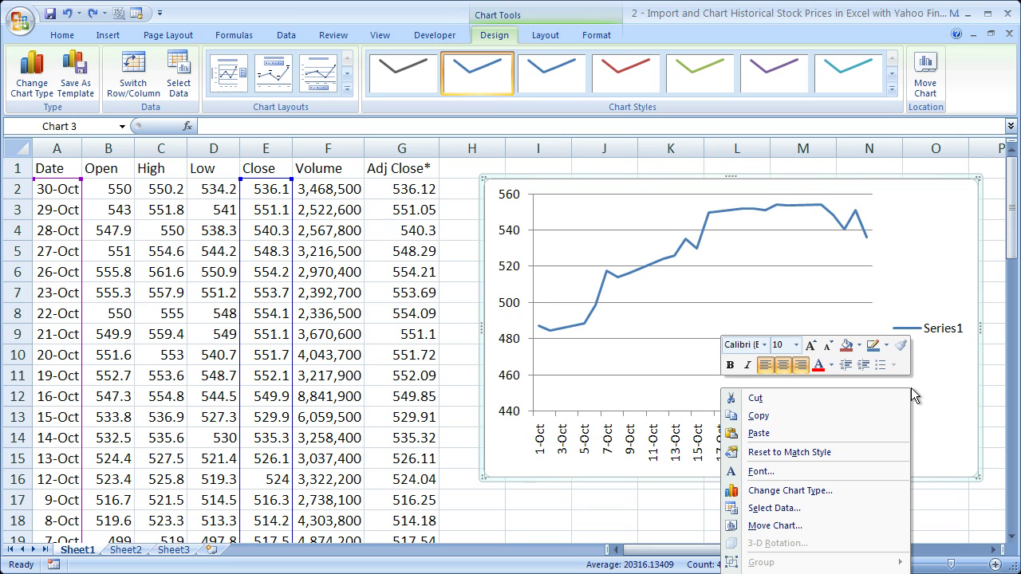
left_click(817, 507)
left_click_drag(574, 172, 668, 159)
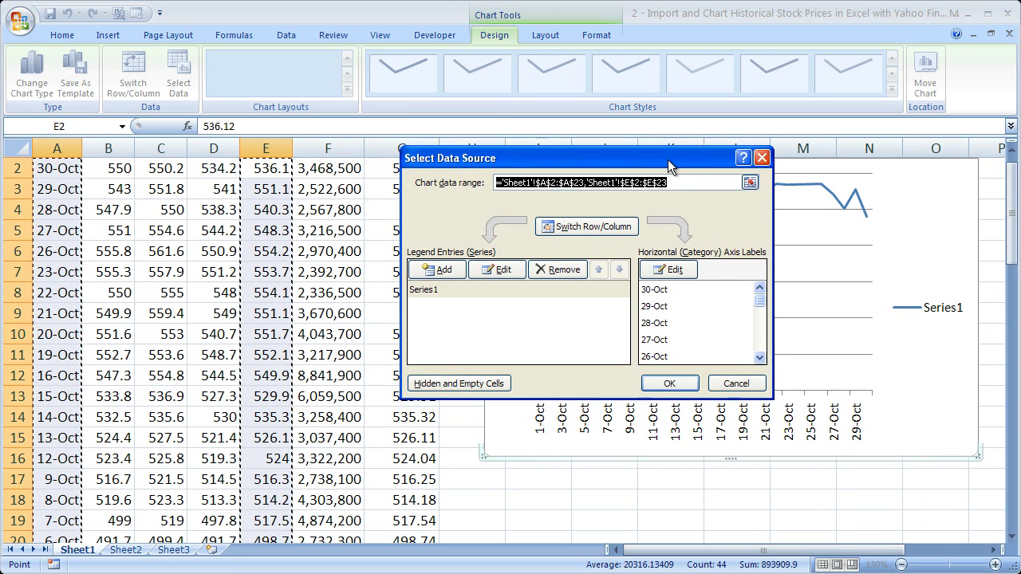
left_click(473, 291)
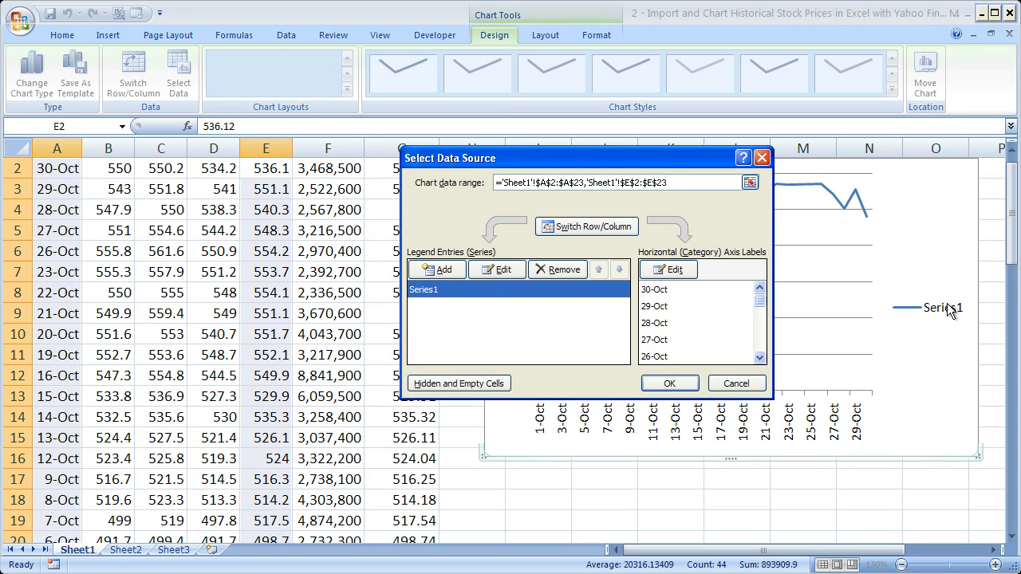
left_click(495, 266)
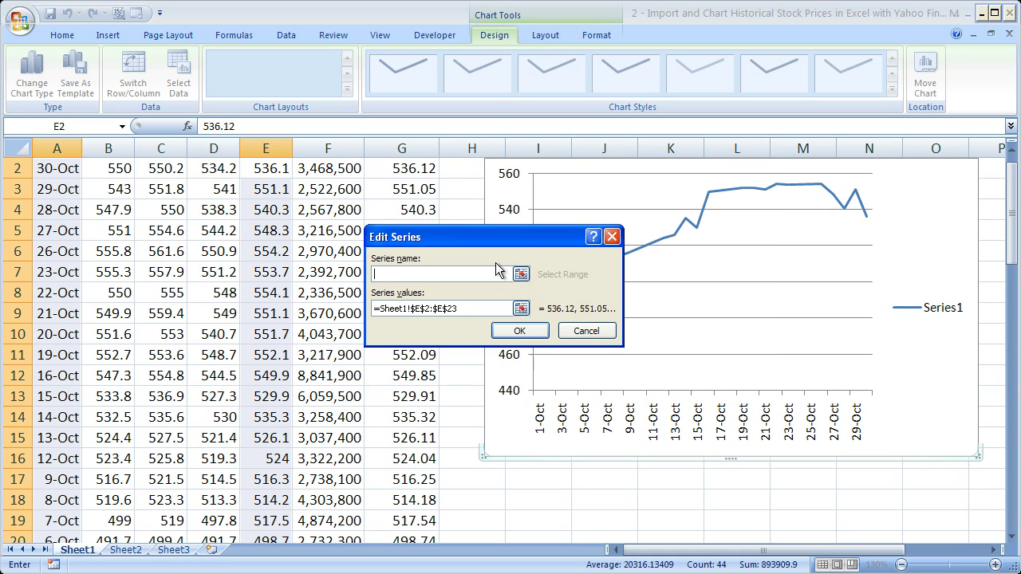
type("Google Stock Price - October 2009")
Step: Confirm the Series1 name so the chart title and legend read 'Google Stock Price - October 2009'
left_click(519, 331)
left_click(650, 381)
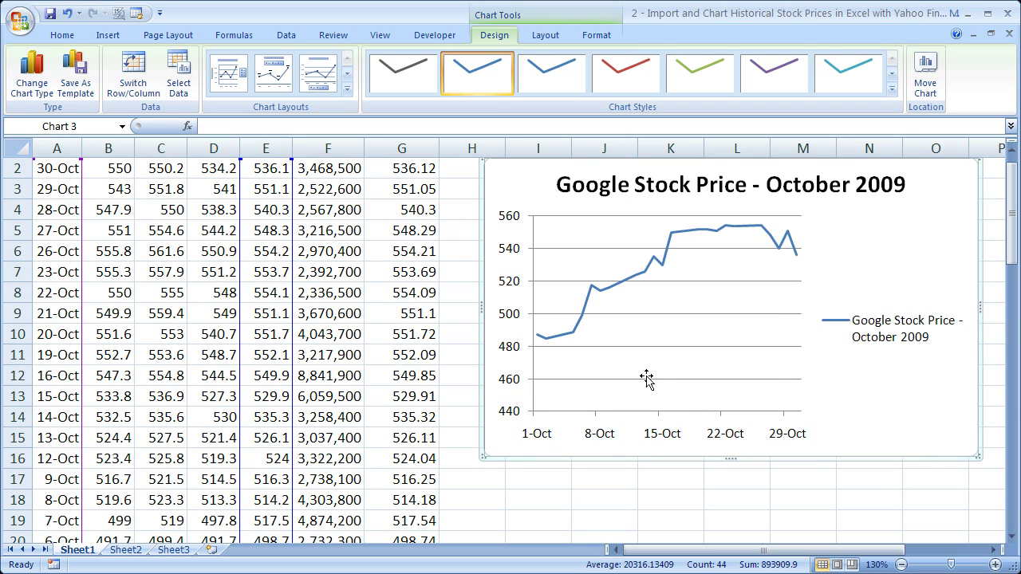
left_click_drag(1011, 232, 1011, 221)
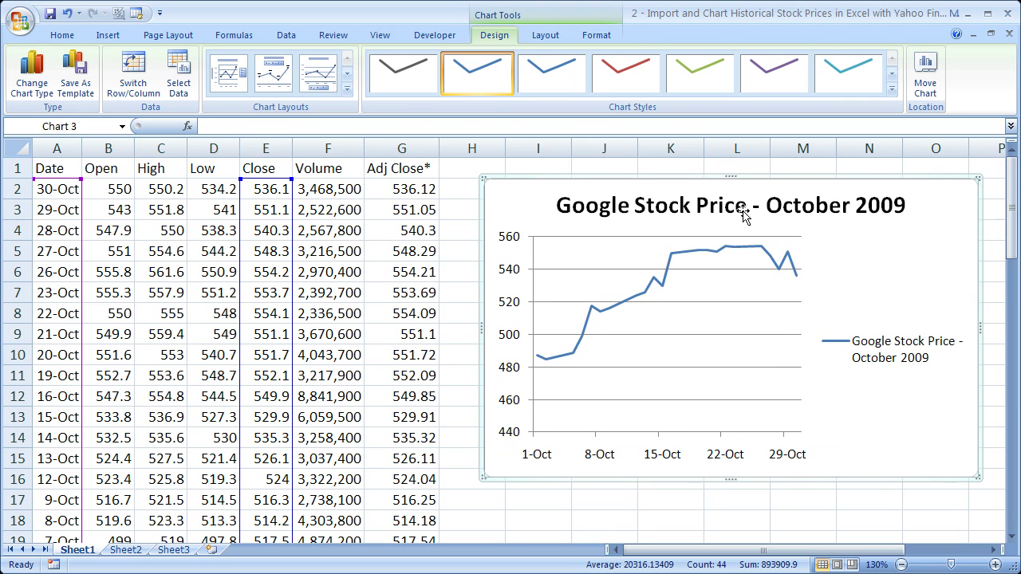